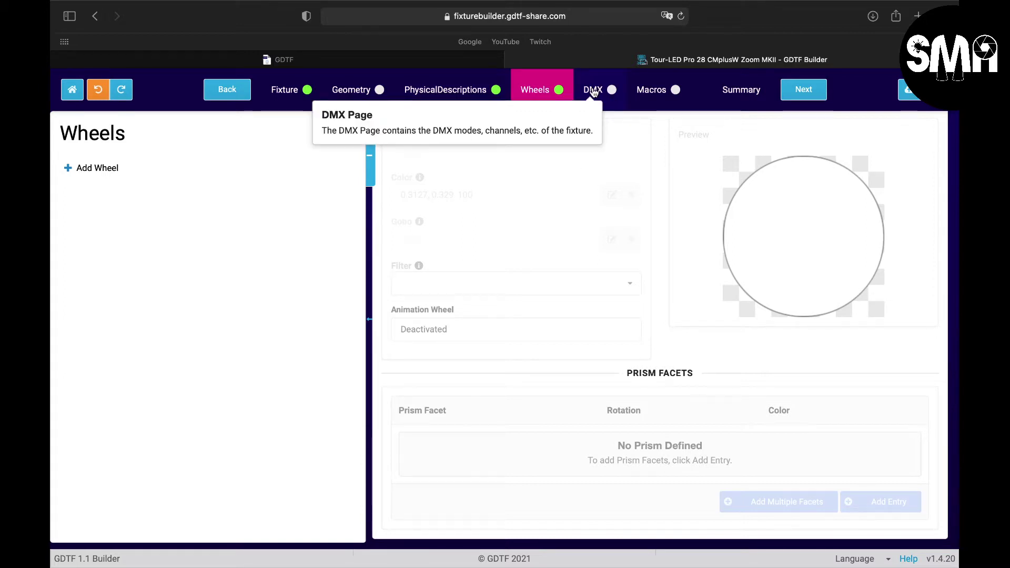
Step: Show the DMX page with the Default mode's six Beam channels
{"action": "left_click", "coordinate": [593, 90]}
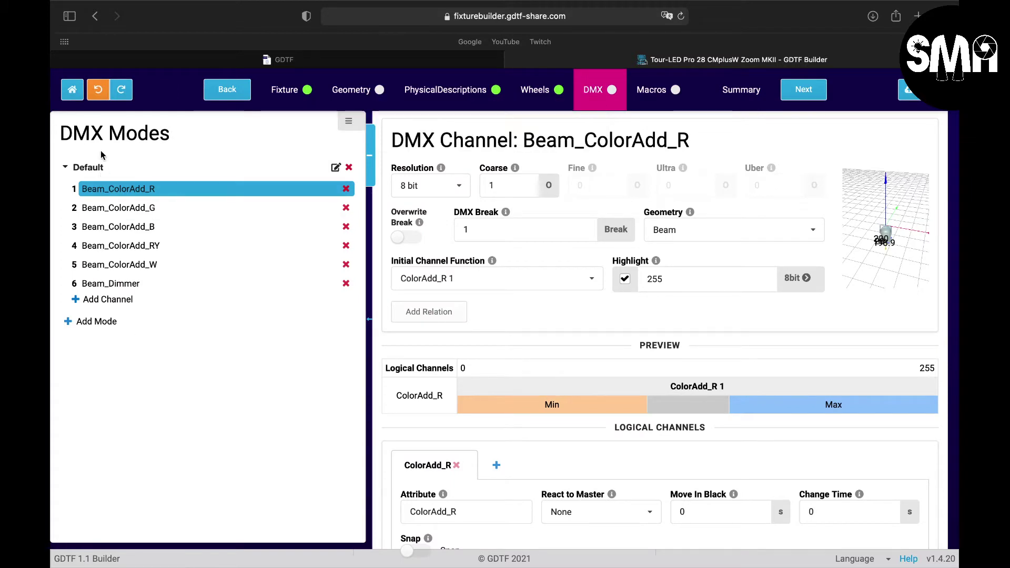
{"action": "left_click_drag", "start_coordinate": [160, 195], "coordinate": [126, 198]}
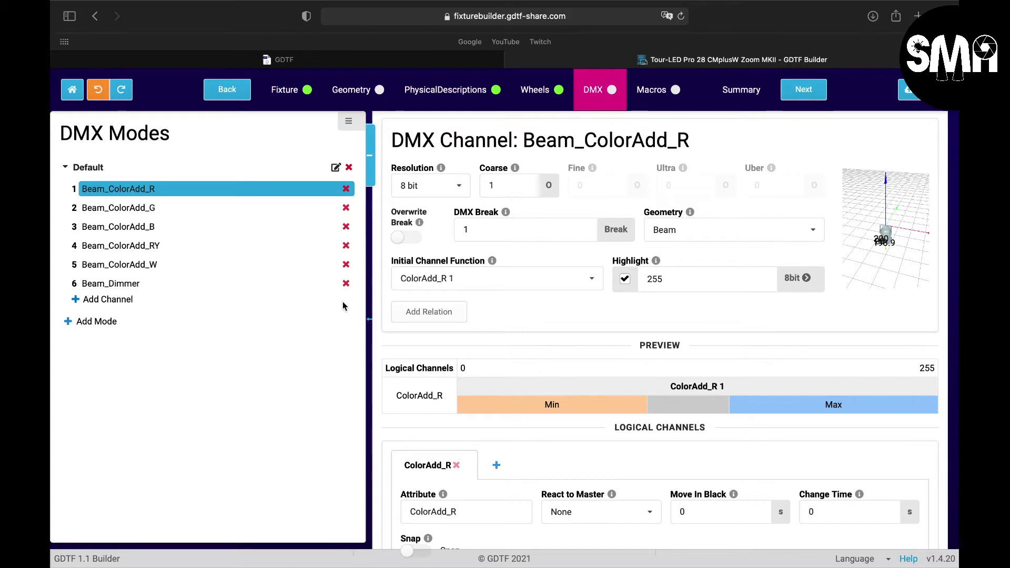
Step: Delete all six channels from the Default mode, ColorAdd_R through Beam_Dimmer
{"action": "left_click", "coordinate": [345, 189]}
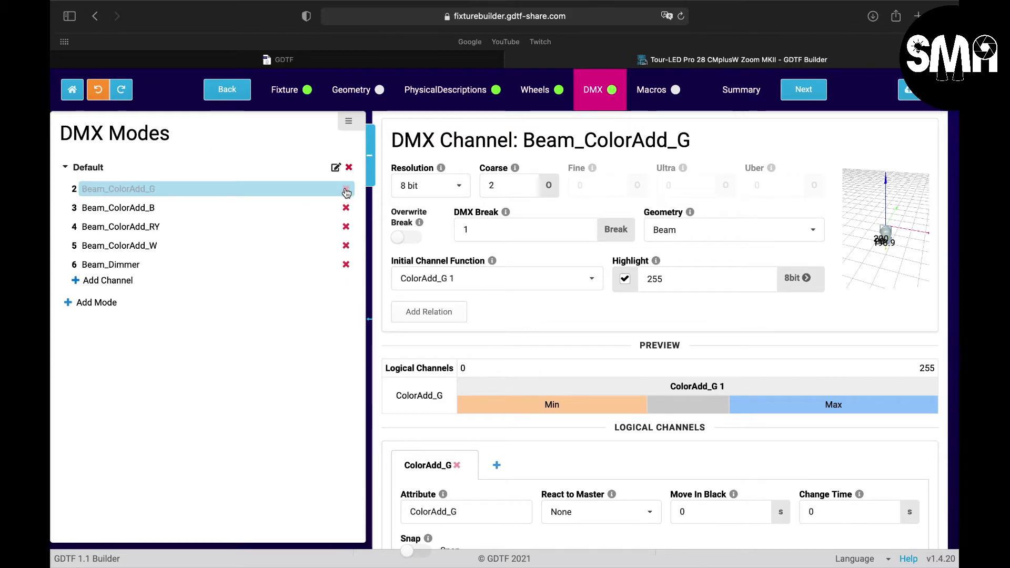
{"action": "left_click", "coordinate": [345, 190]}
{"action": "left_click", "coordinate": [346, 190]}
{"action": "left_click", "coordinate": [345, 190]}
{"action": "left_click", "coordinate": [346, 191]}
{"action": "left_click", "coordinate": [346, 190]}
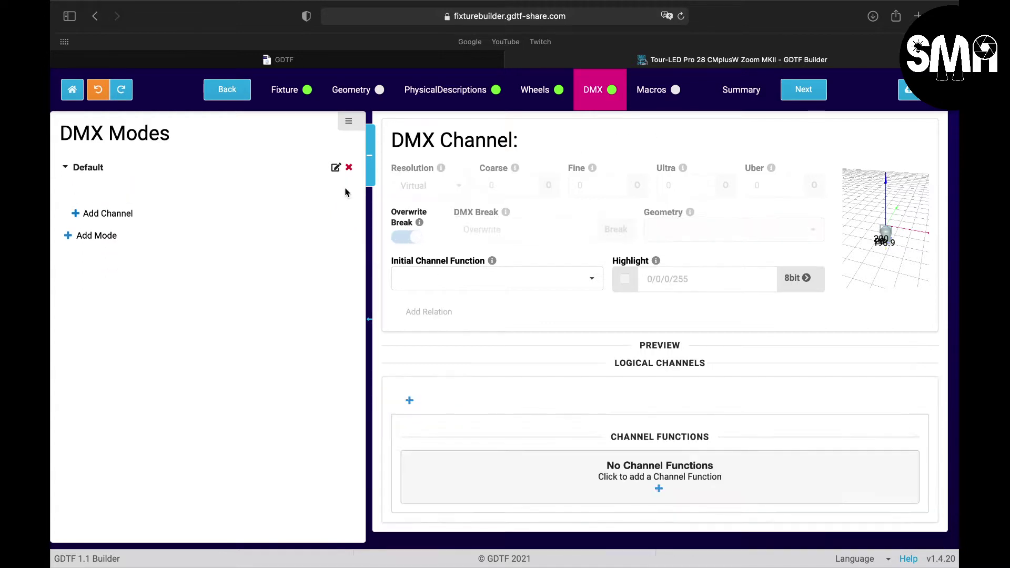
Step: Rename the Default mode to ARC1
{"action": "left_click", "coordinate": [100, 169]}
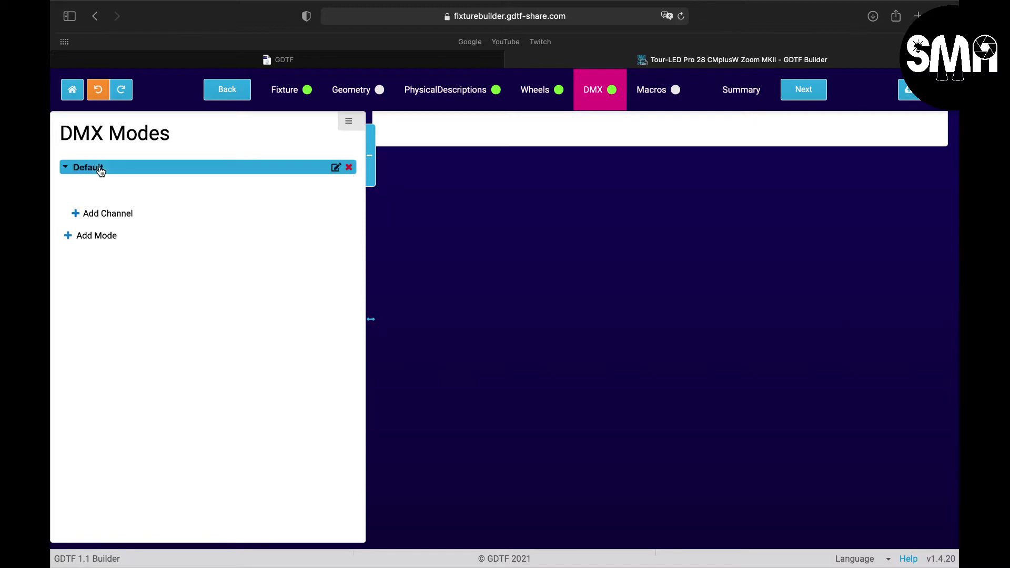
{"action": "left_click", "coordinate": [335, 169]}
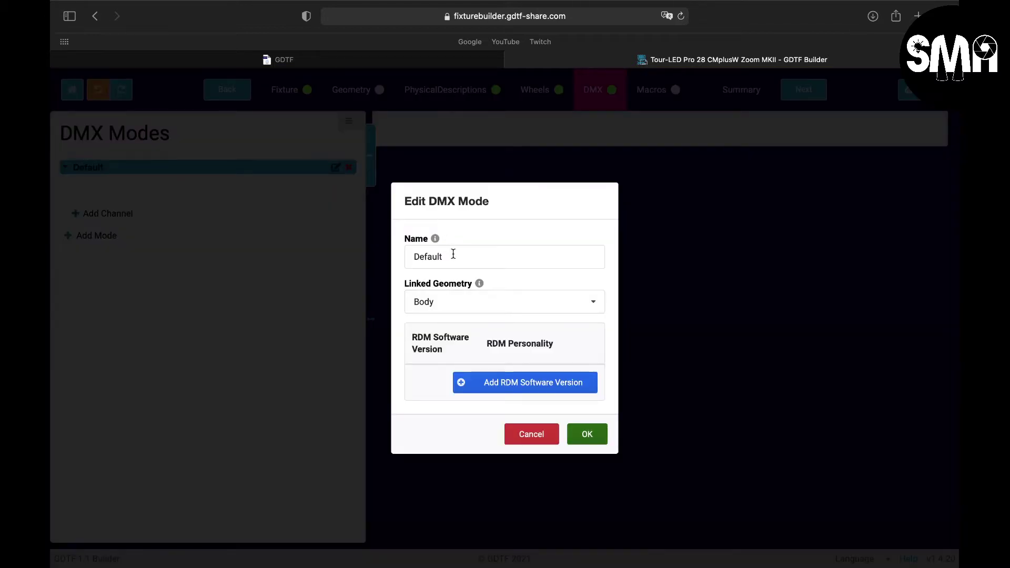
{"action": "left_click_drag", "start_coordinate": [455, 254], "coordinate": [335, 253]}
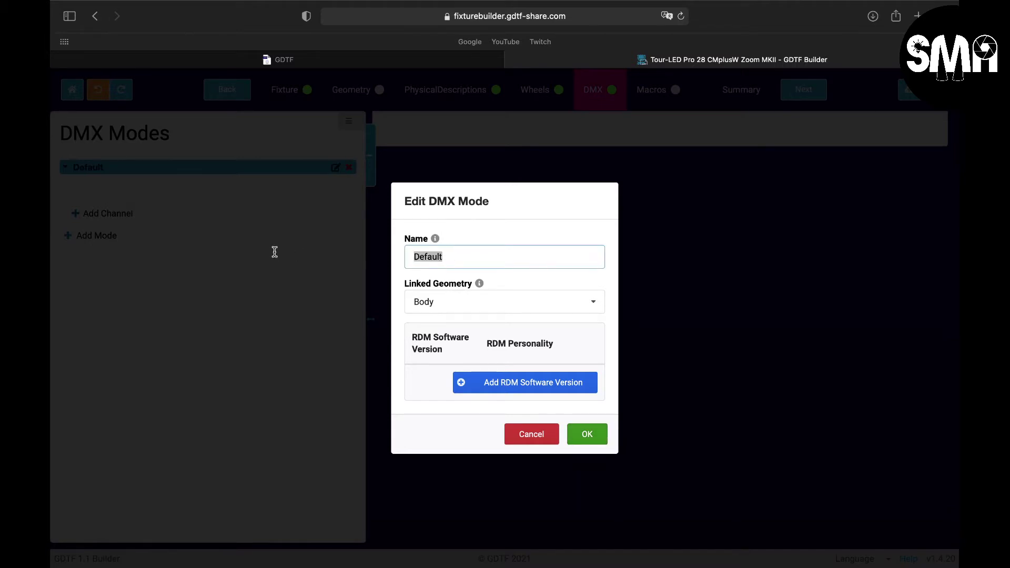
{"action": "type", "text": "AR"}
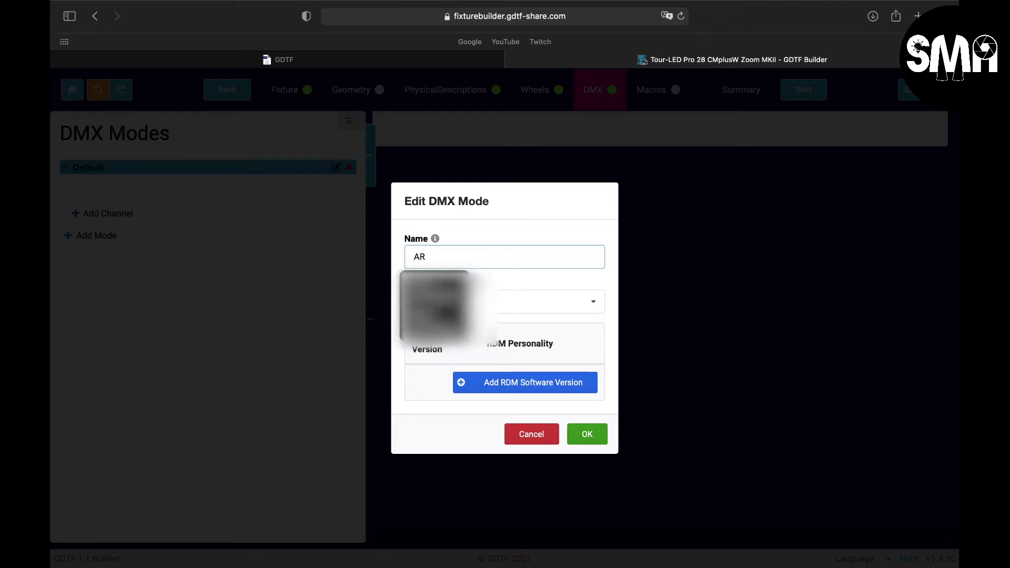
{"action": "type", "text": "C1"}
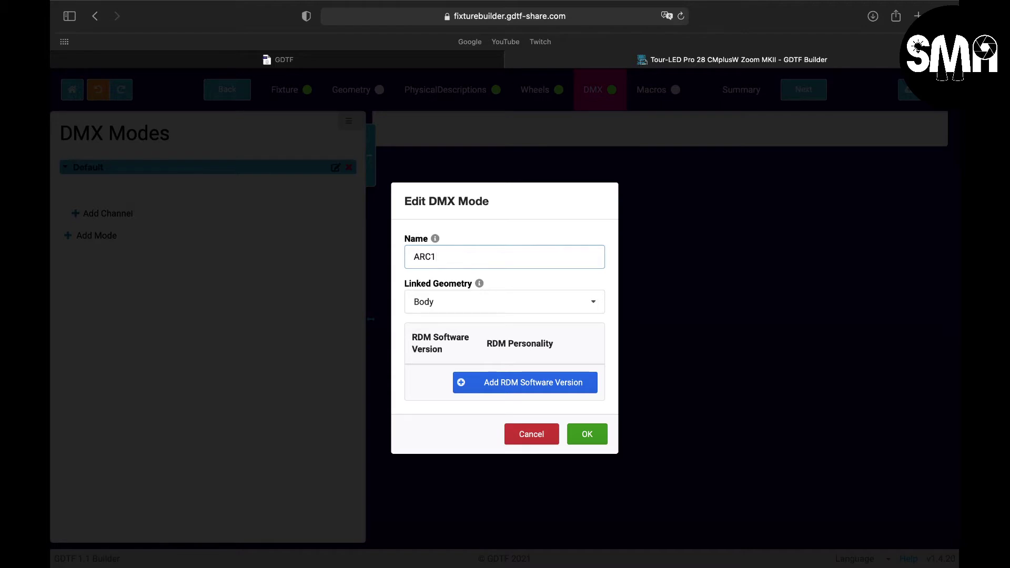
{"action": "left_click", "coordinate": [585, 432]}
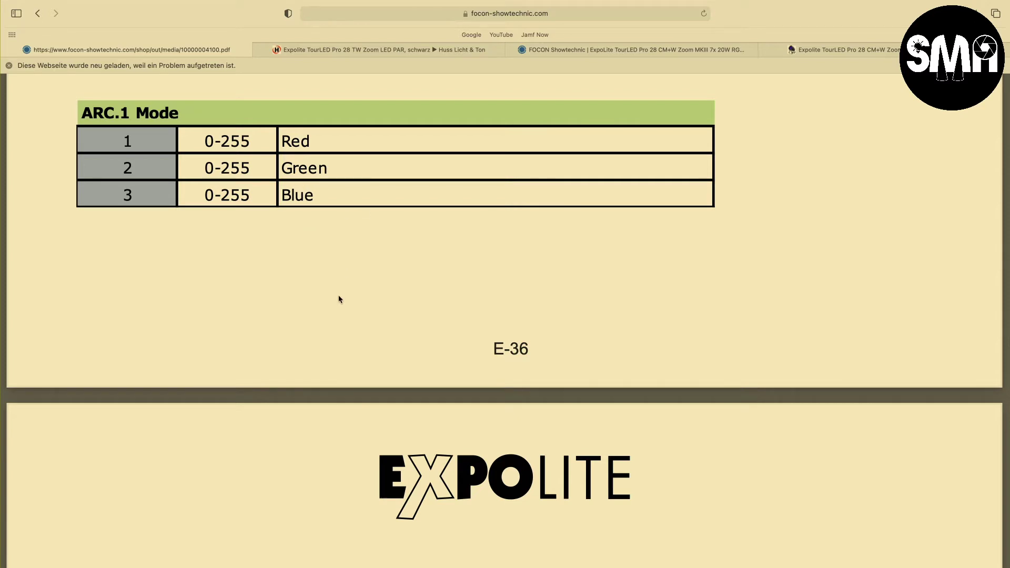
Step: Scroll the manual PDF down to the HSV and AR1.D Mode tables
{"action": "scroll", "coordinate": [339, 299], "scroll_direction": "down", "scroll_amount": 2}
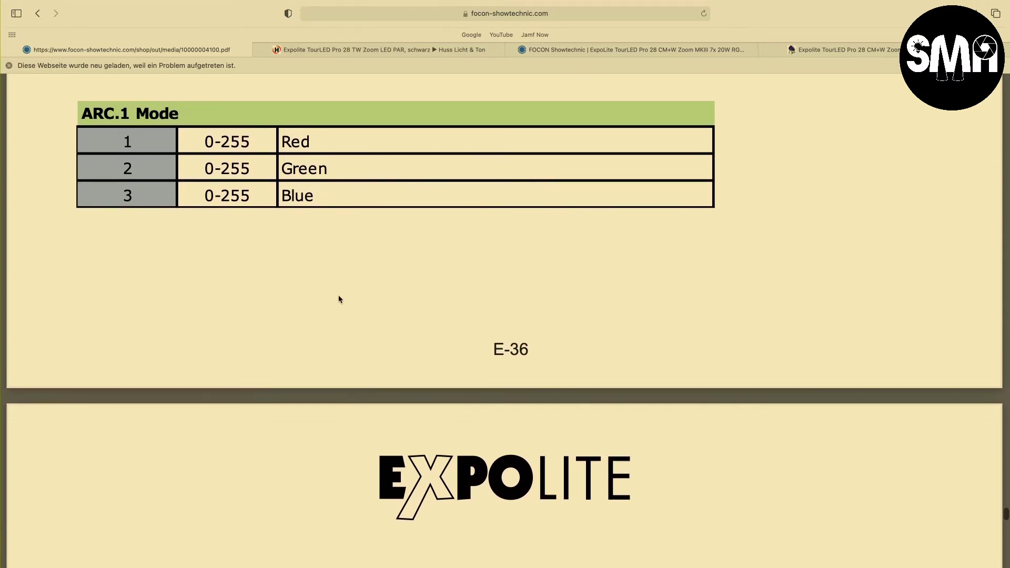
{"action": "scroll", "coordinate": [339, 299], "scroll_direction": "down", "scroll_amount": 5}
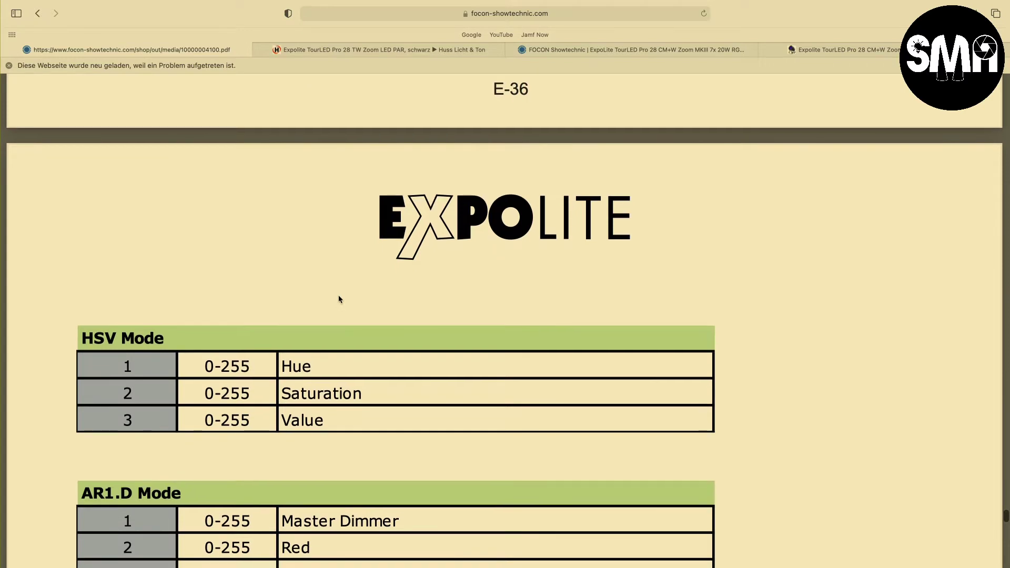
{"action": "scroll", "coordinate": [335, 327], "scroll_direction": "down", "scroll_amount": 2}
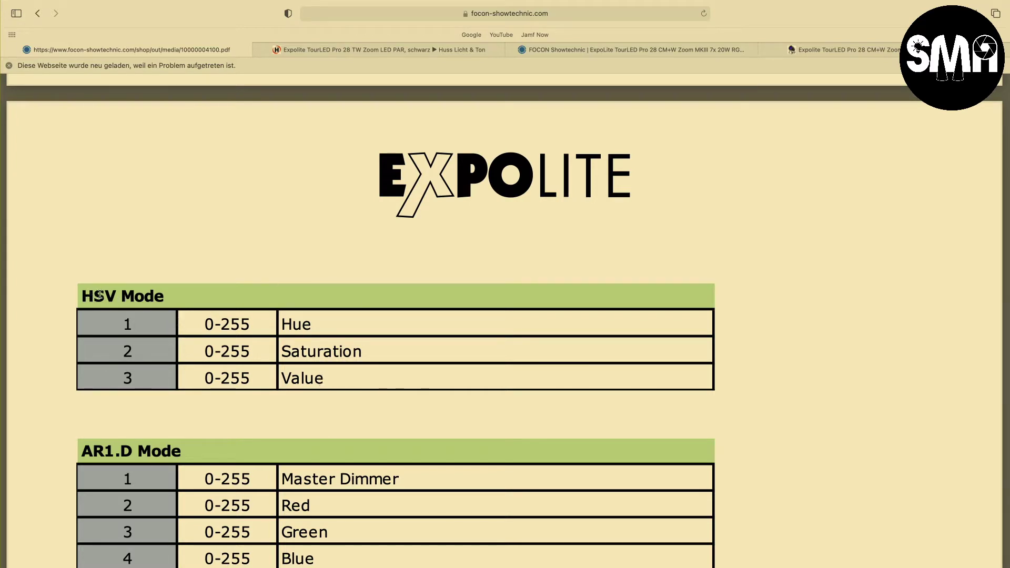
{"action": "scroll", "coordinate": [291, 439], "scroll_direction": "down", "scroll_amount": 3}
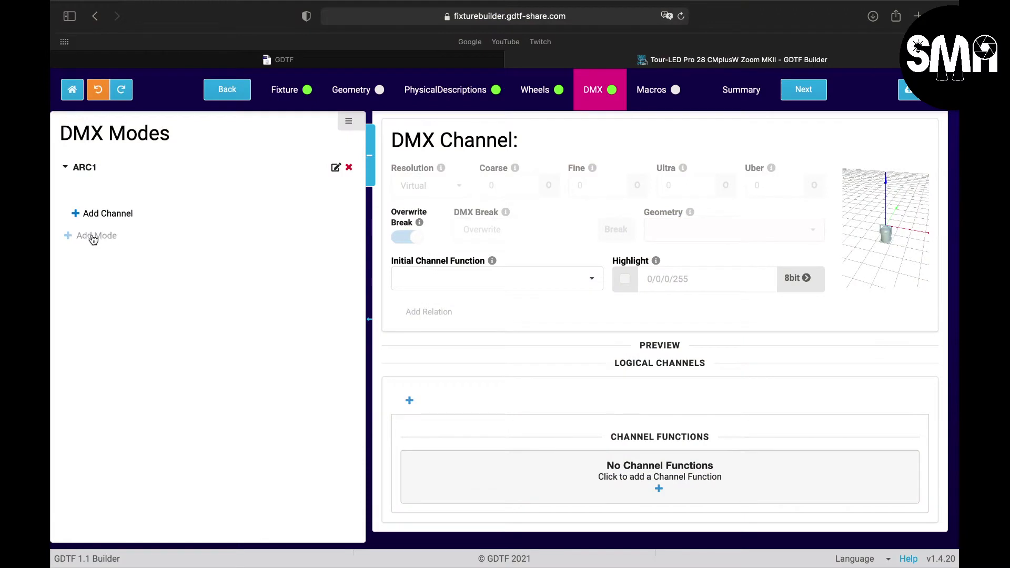
Step: Add a new DMX mode named HSV
{"action": "left_click", "coordinate": [93, 237]}
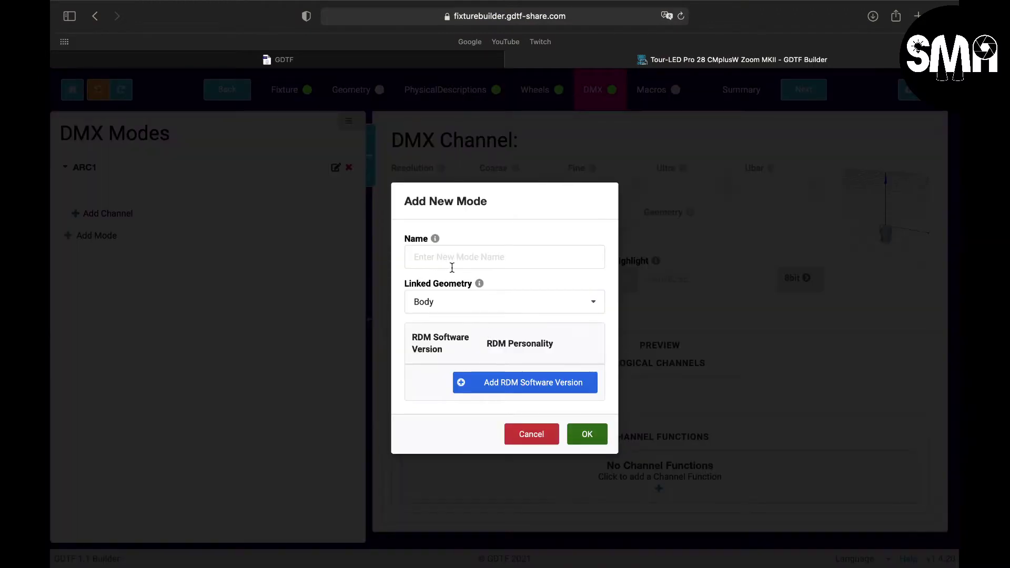
{"action": "left_click", "coordinate": [443, 258]}
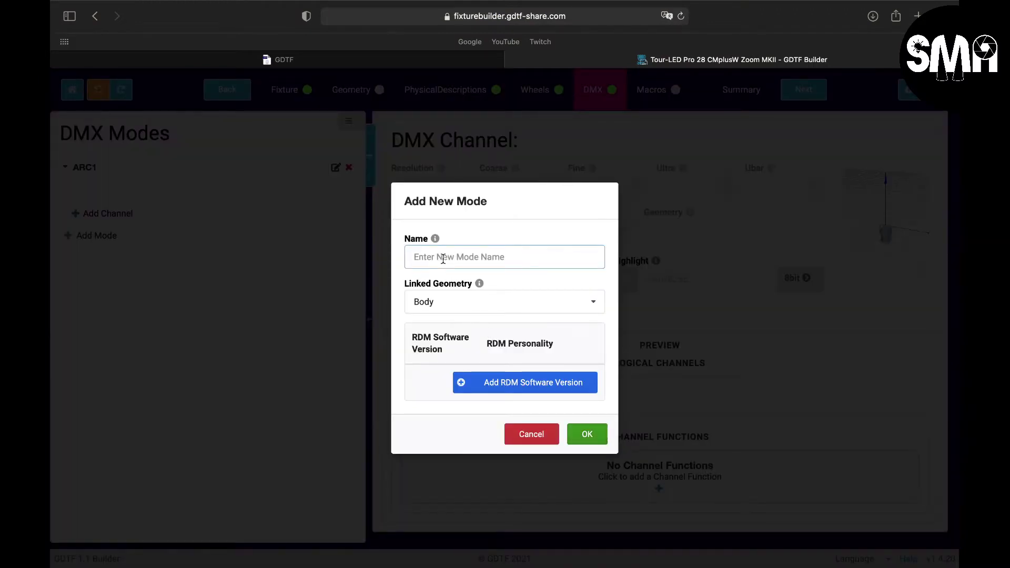
{"action": "type", "text": "HSV"}
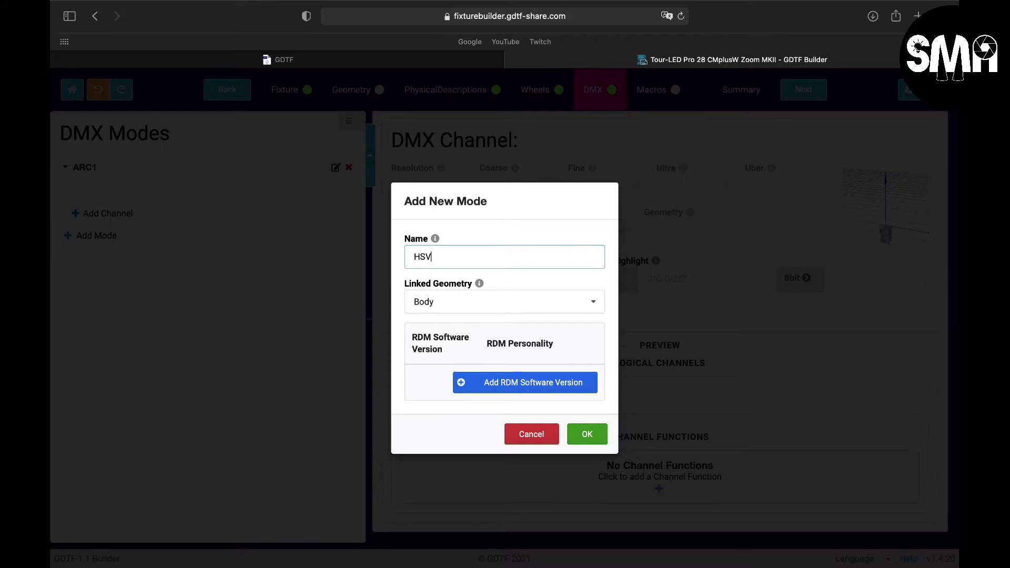
{"action": "left_click", "coordinate": [586, 434]}
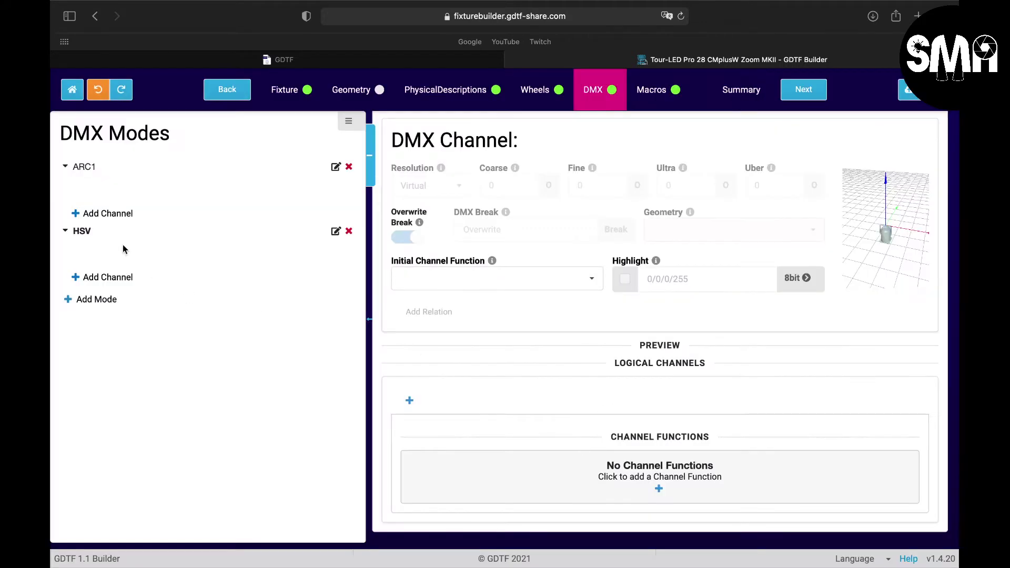
Step: Add another DMX mode named AR1 D
{"action": "left_click", "coordinate": [90, 303]}
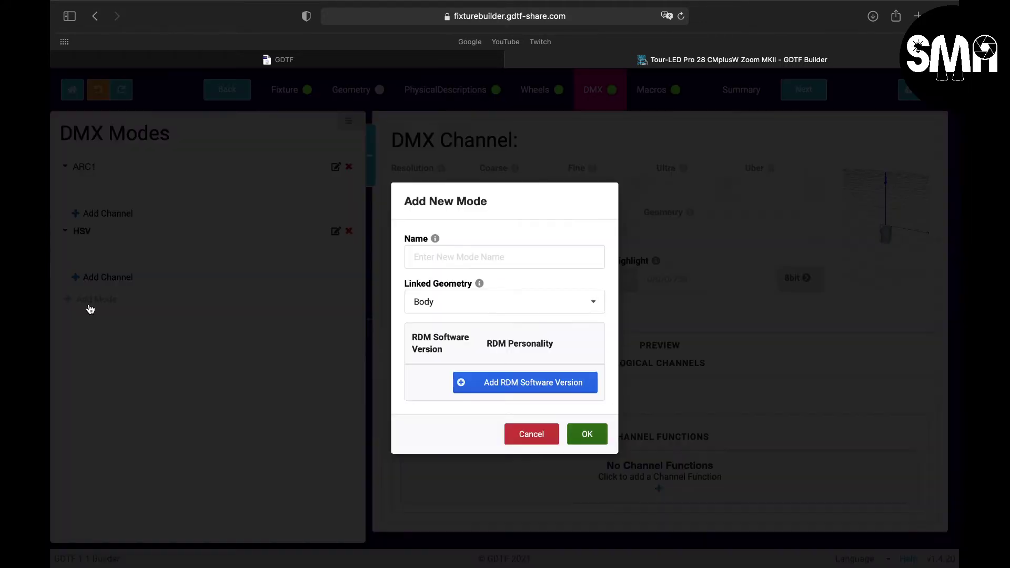
{"action": "left_click", "coordinate": [422, 257]}
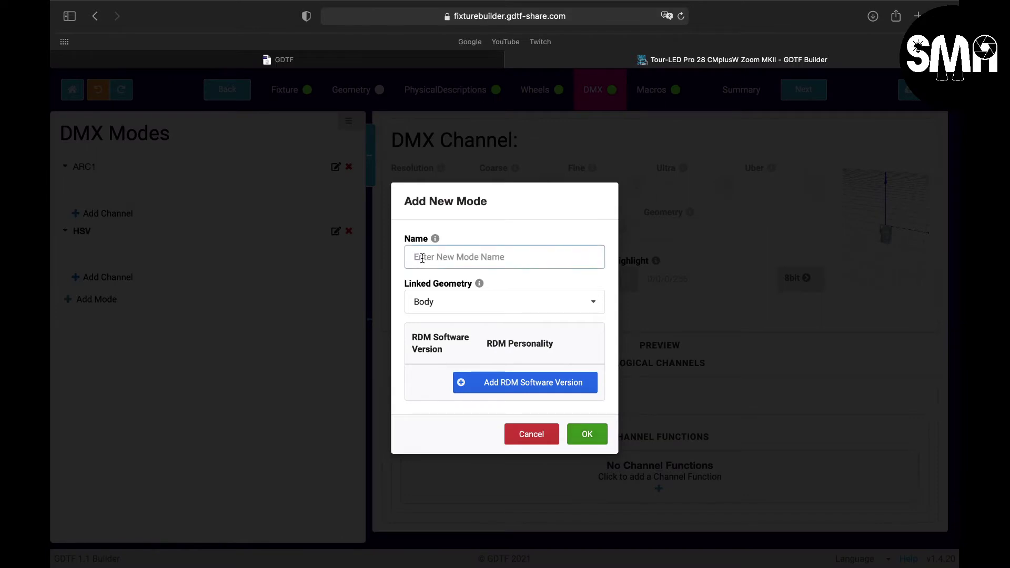
{"action": "type", "text": "AR!"}
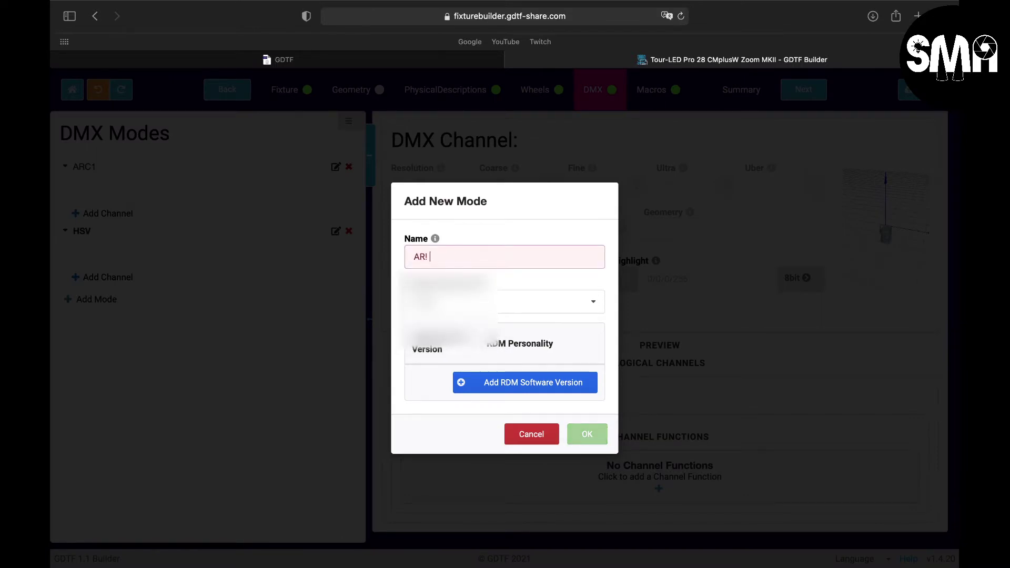
{"action": "key", "text": "BackSpace"}
{"action": "type", "text": "1 D"}
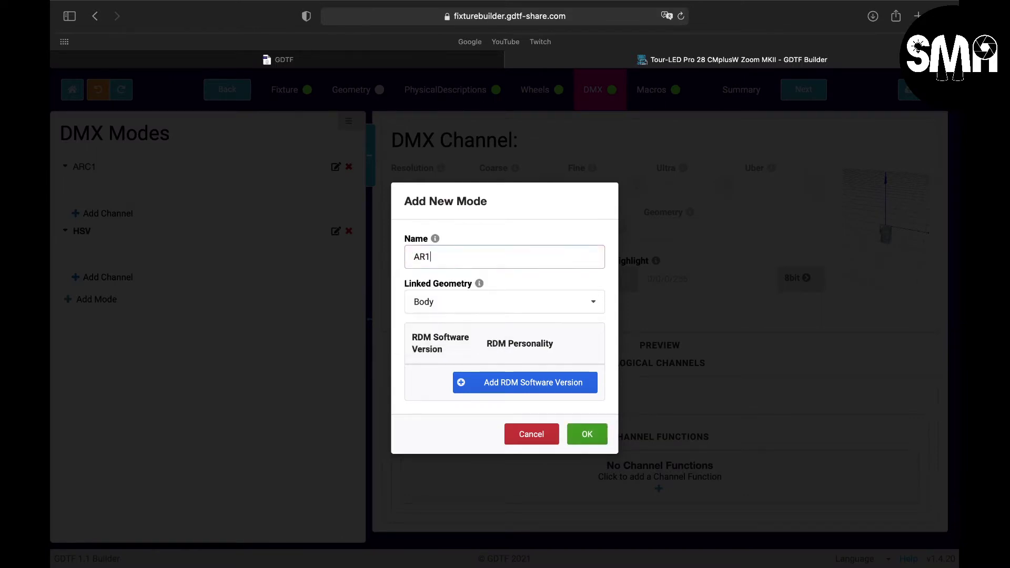
{"action": "left_click", "coordinate": [586, 434]}
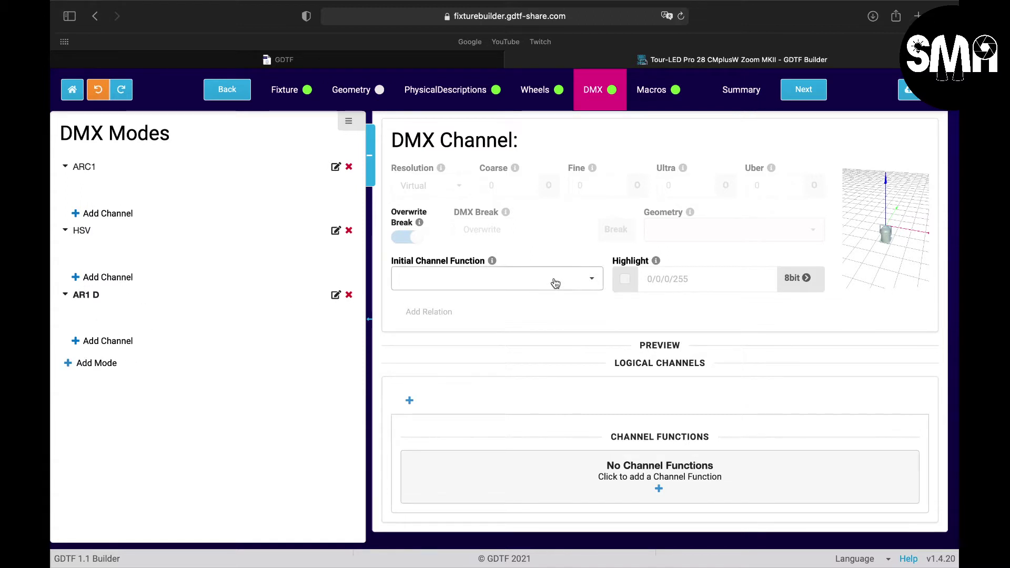
Step: Add a Beam_Dimmer channel on the Beam geometry to the AR1 D mode
{"action": "left_click", "coordinate": [104, 341]}
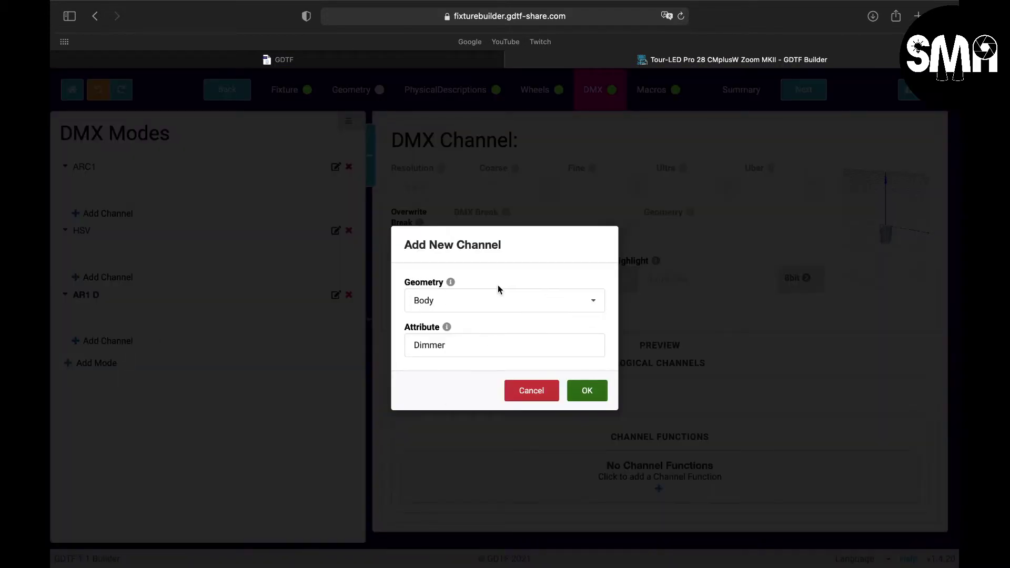
{"action": "left_click", "coordinate": [595, 298]}
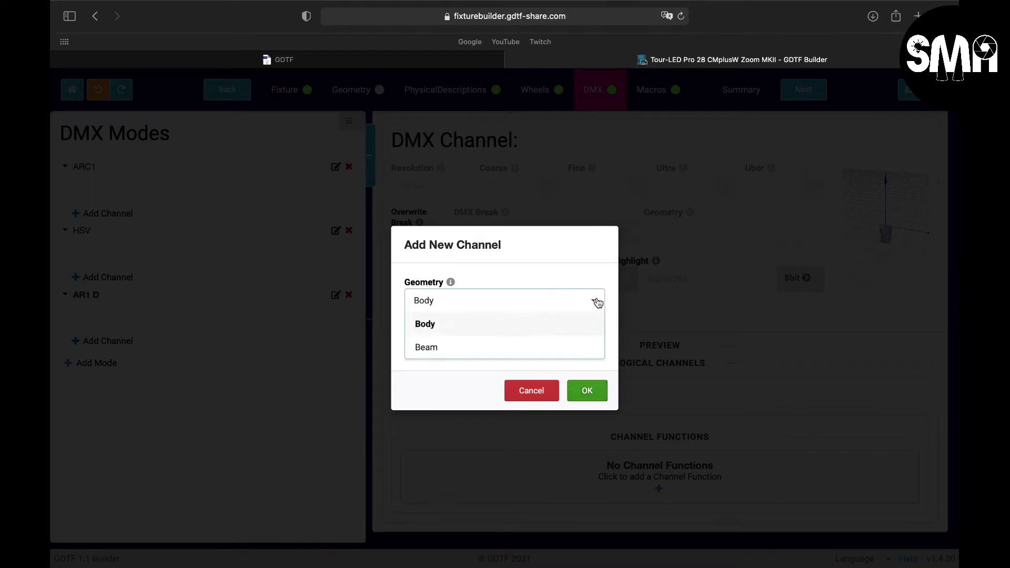
{"action": "left_click", "coordinate": [454, 352]}
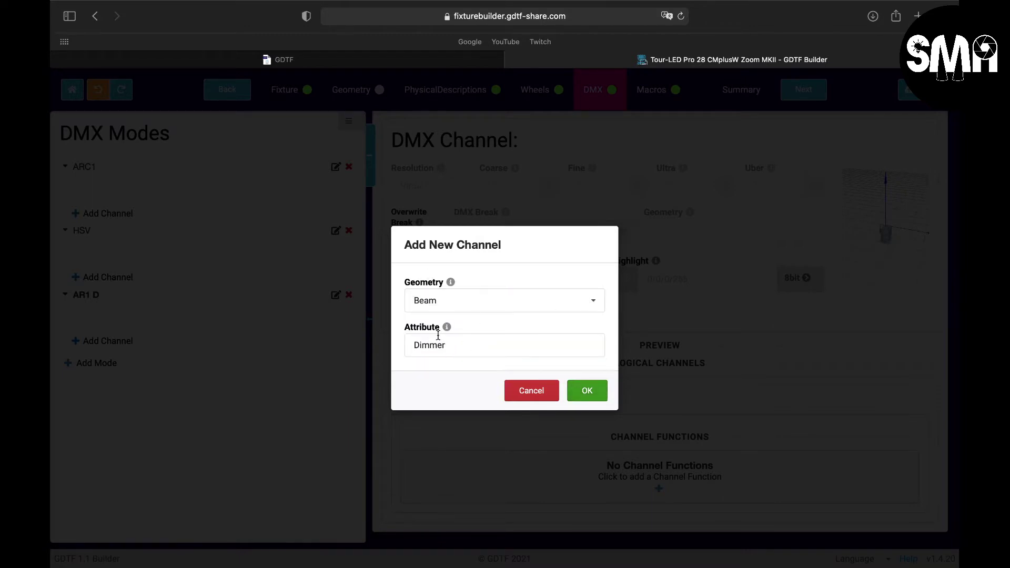
{"action": "left_click", "coordinate": [592, 301]}
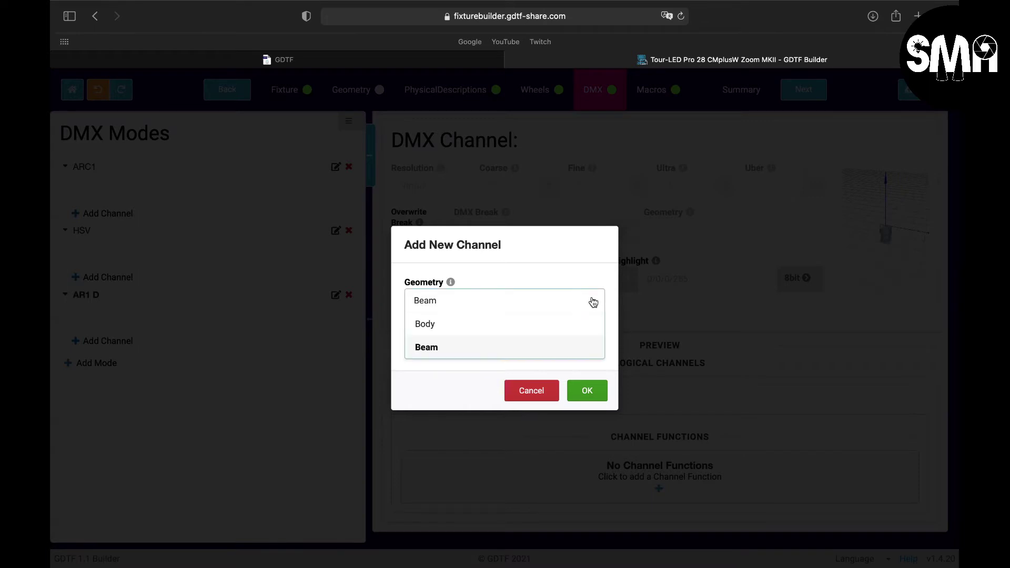
{"action": "left_click", "coordinate": [465, 349]}
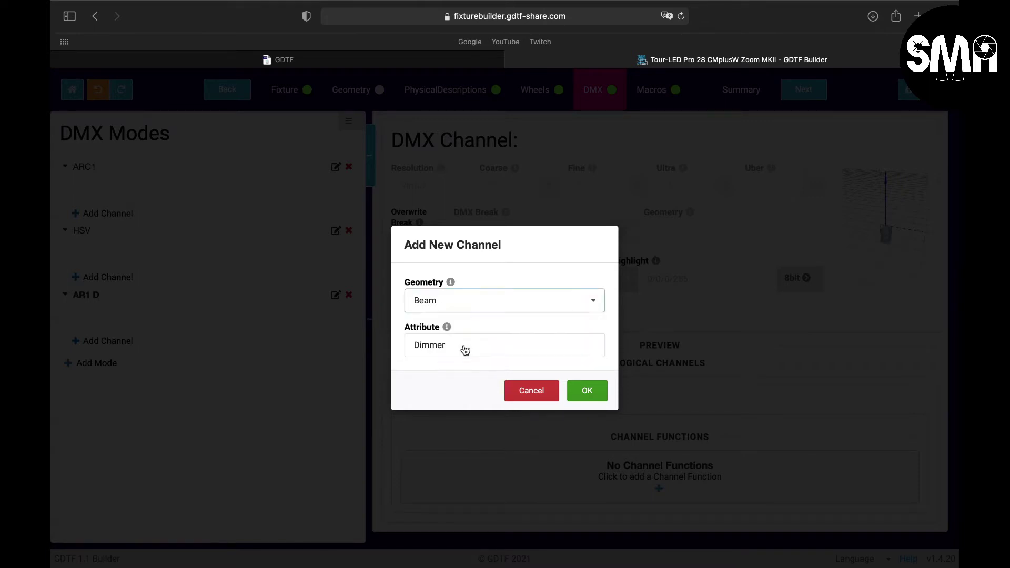
{"action": "left_click", "coordinate": [588, 392]}
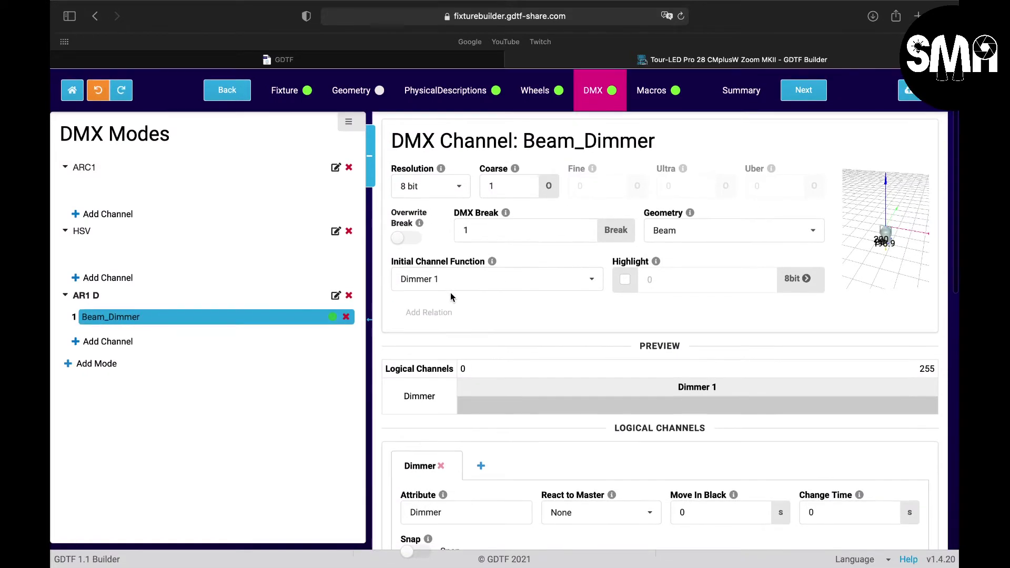
Step: Keep the Beam_Dimmer channel at 8 bit resolution with coarse address 1
{"action": "mouse_move", "coordinate": [444, 171]}
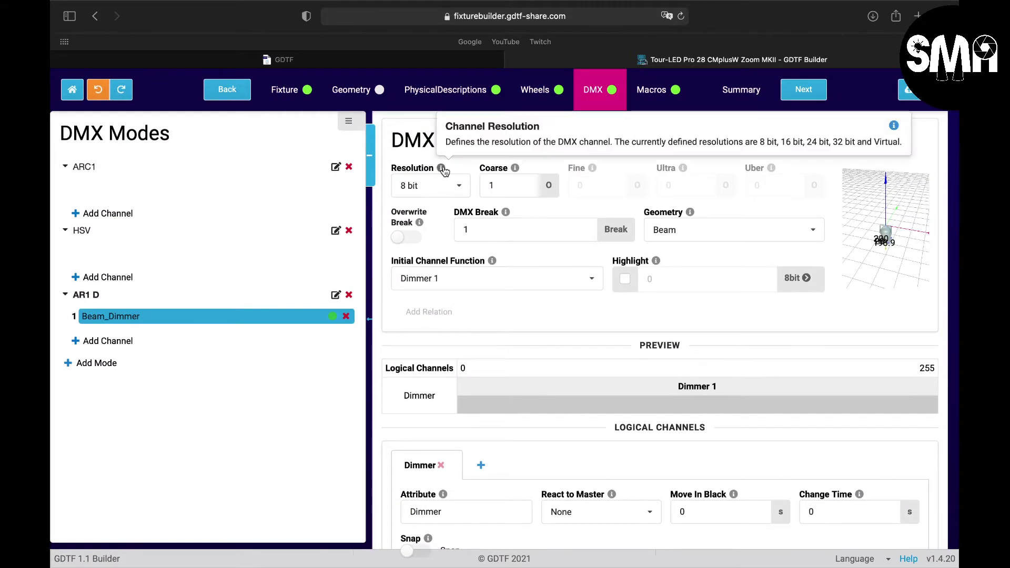
{"action": "left_click", "coordinate": [459, 189]}
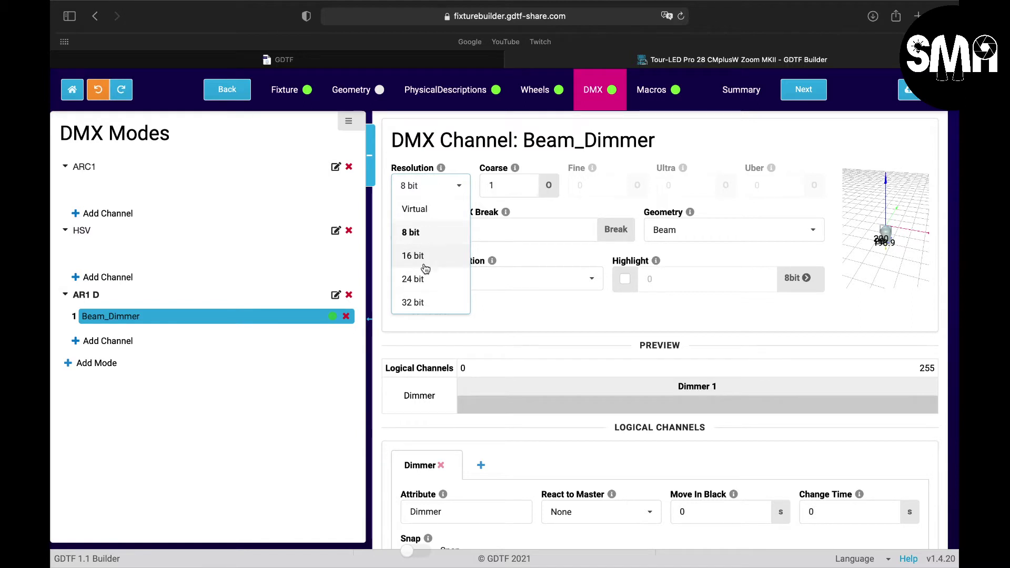
{"action": "left_click", "coordinate": [461, 190]}
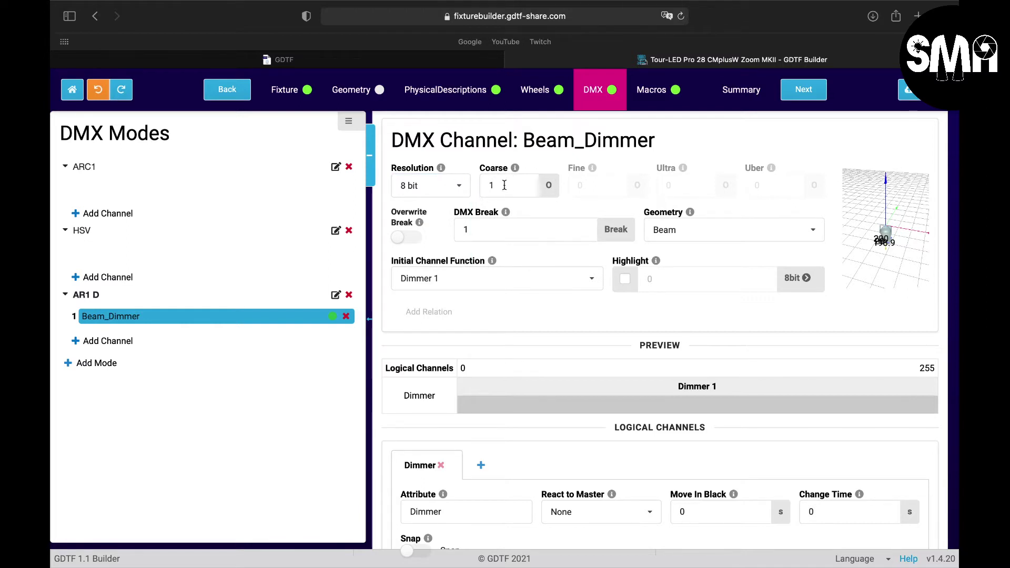
{"action": "key", "text": "Tab"}
{"action": "left_click", "coordinate": [531, 163]}
Step: Check the AR1.D Mode table in the manual PDF, then return to GDTF Builder
{"action": "key", "text": "ctrl+Right"}
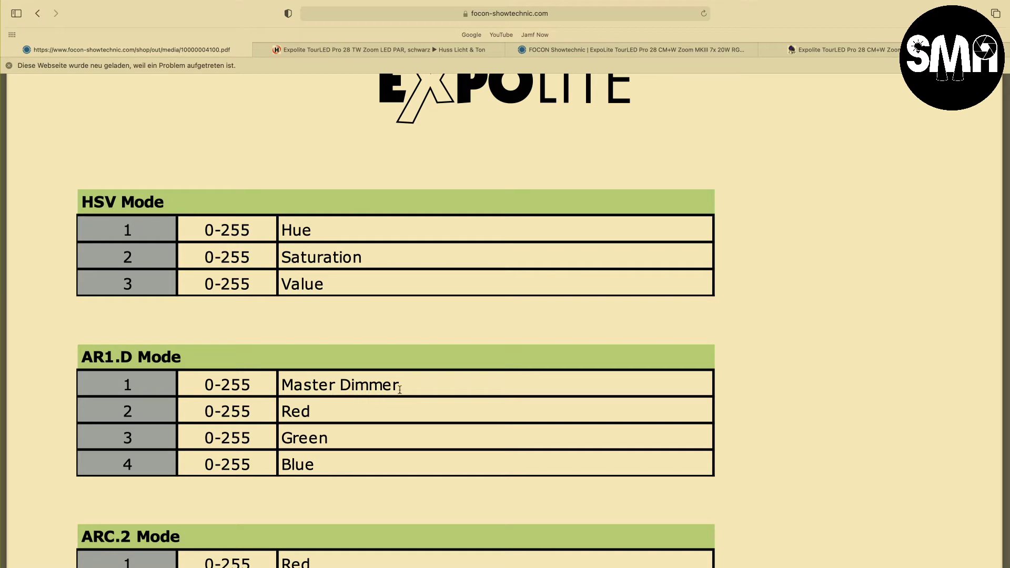
{"action": "key", "text": "ctrl+Left"}
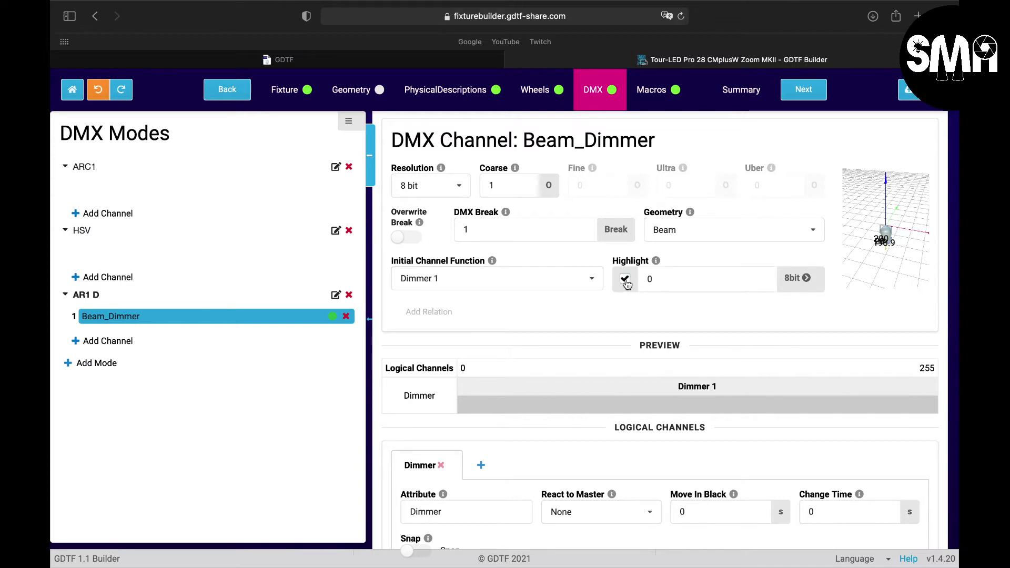
Step: Set the Beam_Dimmer Highlight to 100%, shown as 255 in 8bit
{"action": "double_click", "coordinate": [660, 276]}
{"action": "type", "text": "100"}
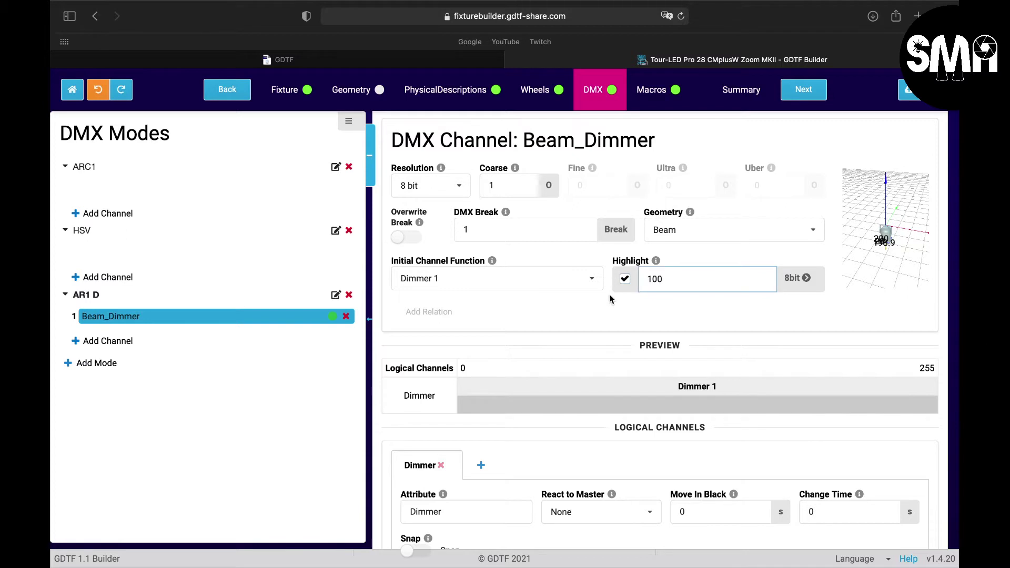
{"action": "left_click", "coordinate": [604, 304]}
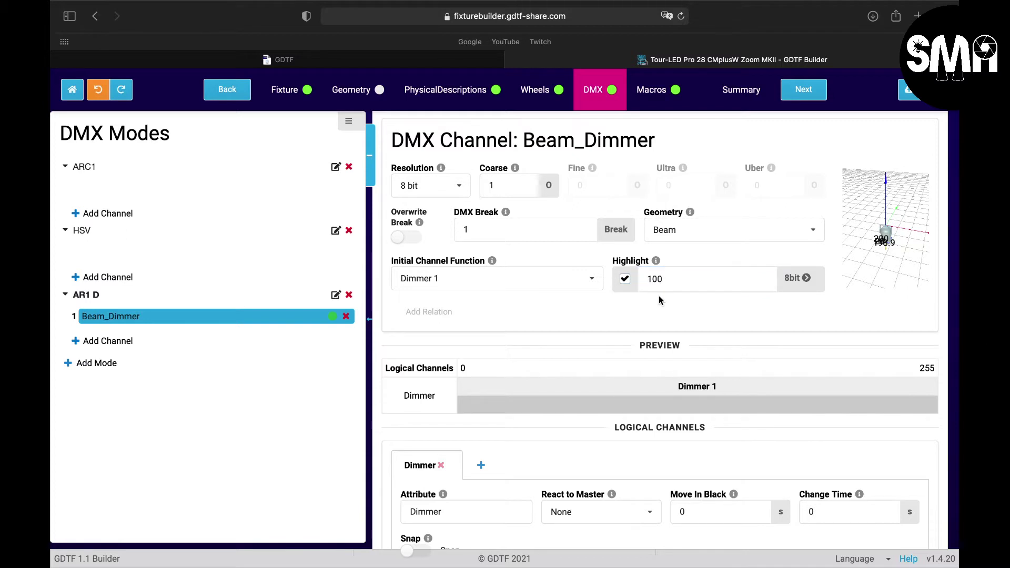
{"action": "left_click", "coordinate": [807, 279]}
{"action": "left_click", "coordinate": [807, 279]}
{"action": "left_click", "coordinate": [807, 279]}
{"action": "left_click", "coordinate": [807, 279]}
{"action": "left_click_drag", "start_coordinate": [714, 280], "coordinate": [619, 280]}
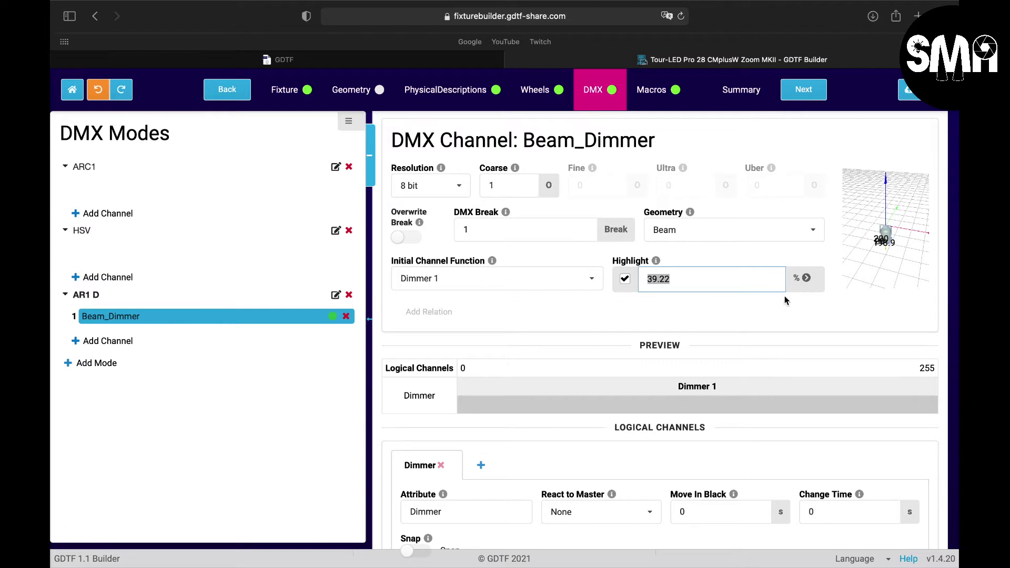
{"action": "type", "text": "100"}
{"action": "left_click", "coordinate": [806, 278]}
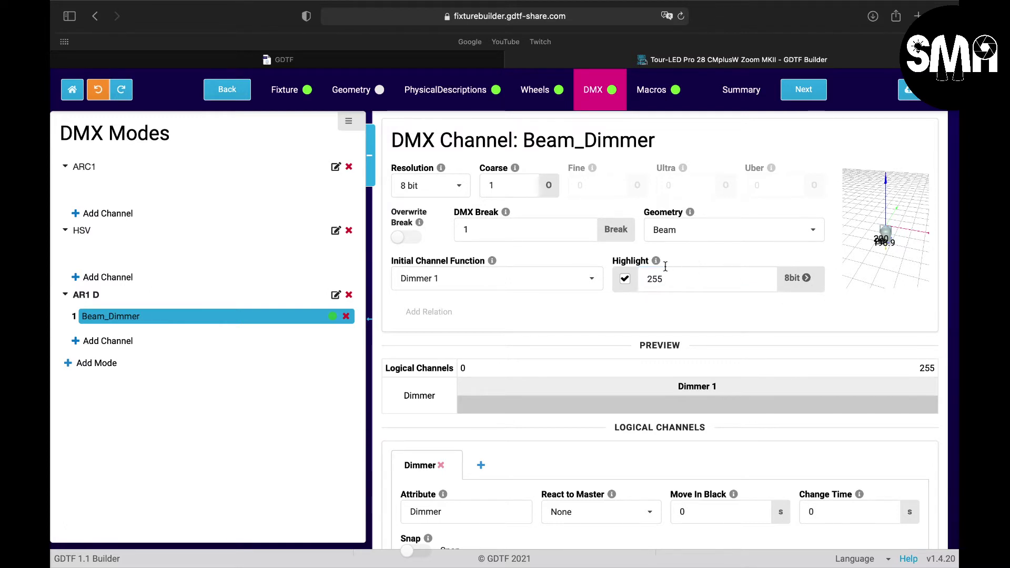
Step: Make the Beam_Dimmer channel react to the Grand master
{"action": "scroll", "coordinate": [695, 279], "scroll_direction": "down", "scroll_amount": 3}
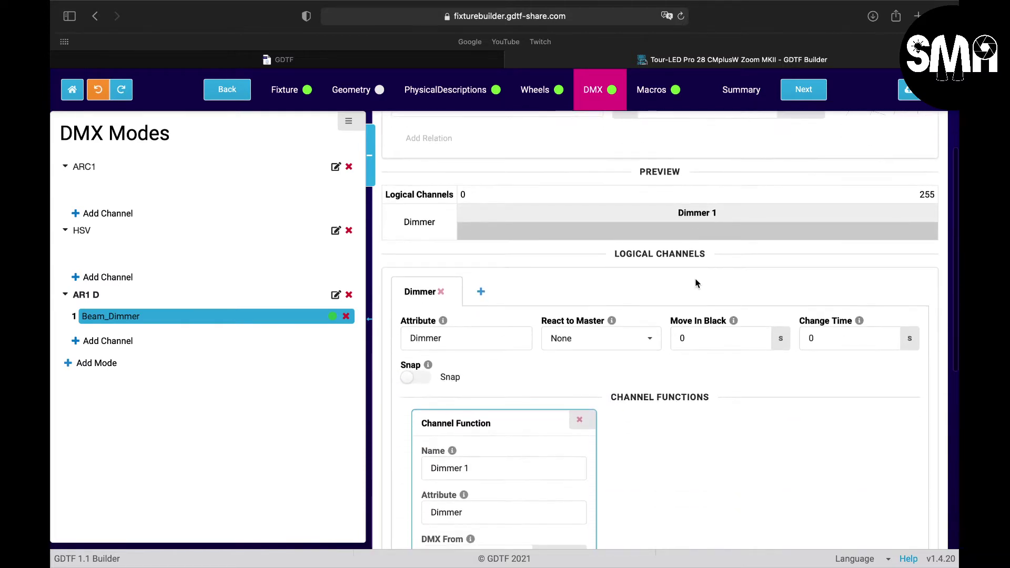
{"action": "scroll", "coordinate": [696, 279], "scroll_direction": "up", "scroll_amount": 5}
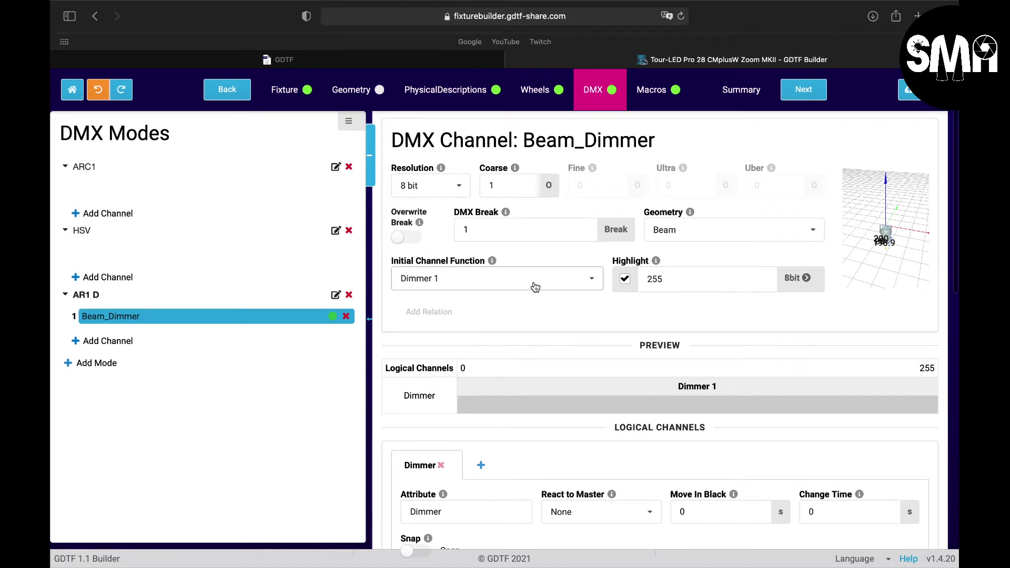
{"action": "scroll", "coordinate": [565, 322], "scroll_direction": "down", "scroll_amount": 3}
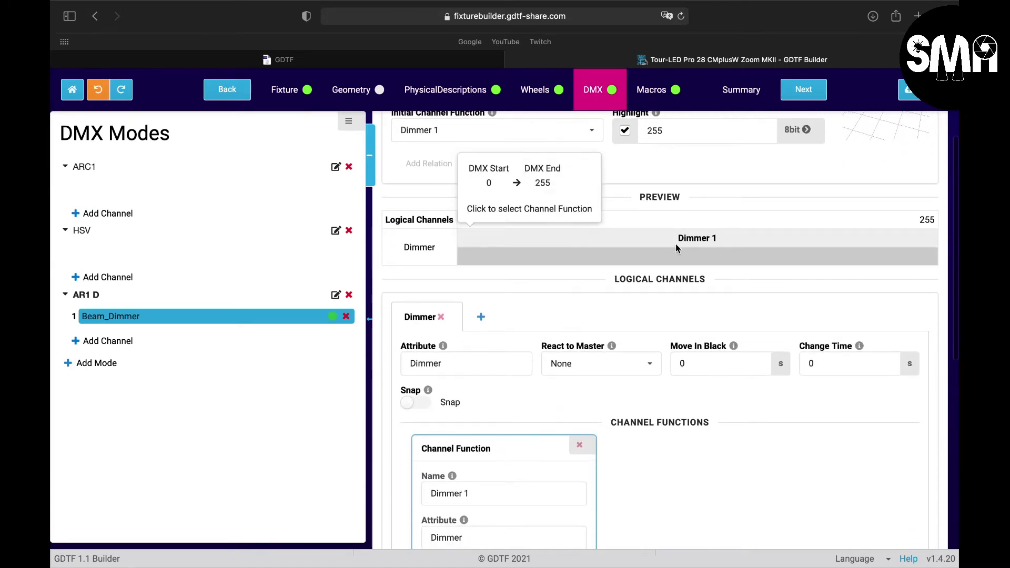
{"action": "scroll", "coordinate": [481, 387], "scroll_direction": "down", "scroll_amount": 1}
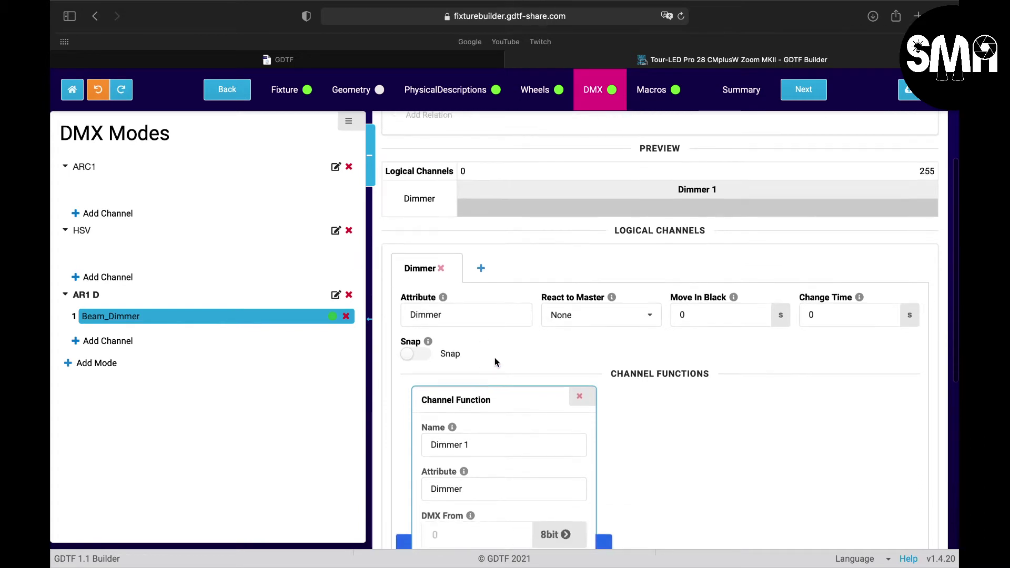
{"action": "left_click", "coordinate": [651, 316]}
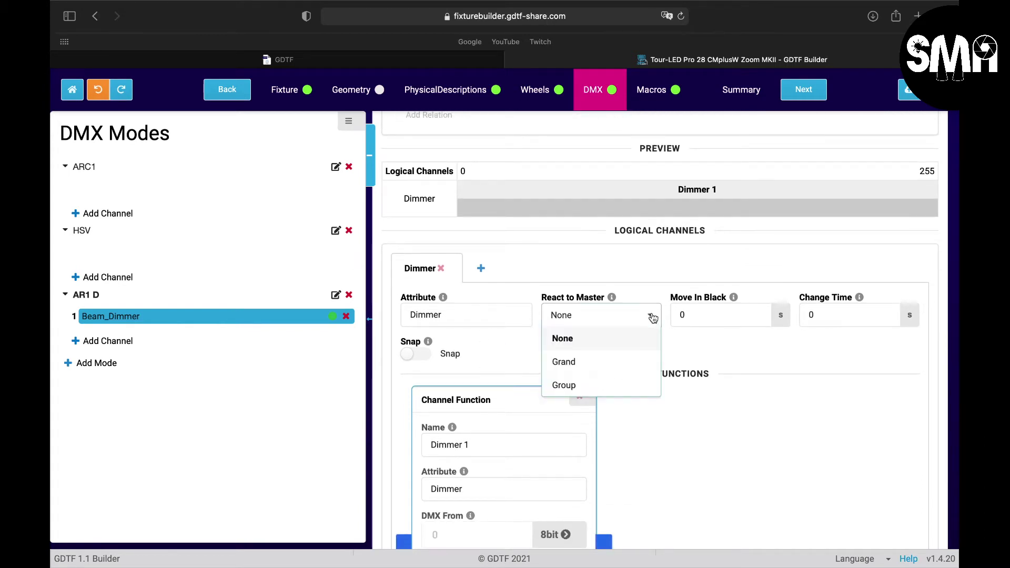
{"action": "left_click", "coordinate": [583, 371]}
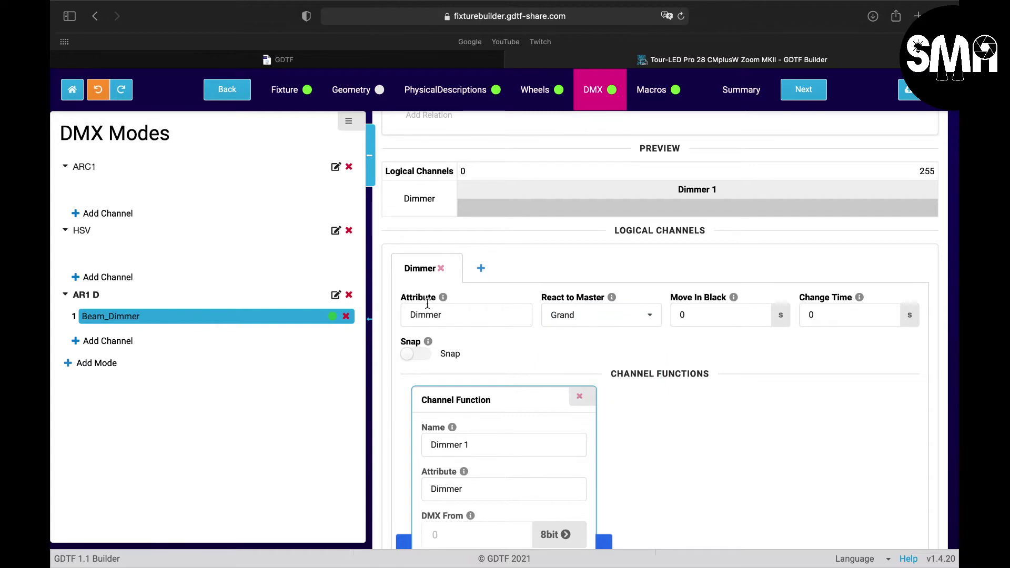
Step: Check Dimmer 1's Default DMX value and its Physical From value of 0
{"action": "scroll", "coordinate": [562, 344], "scroll_direction": "up", "scroll_amount": 4}
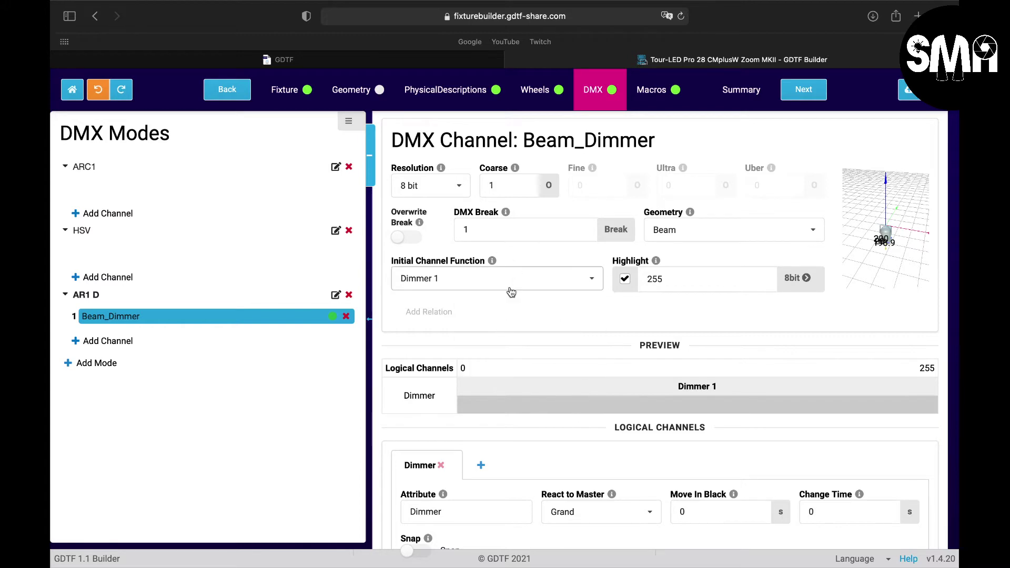
{"action": "scroll", "coordinate": [523, 363], "scroll_direction": "down", "scroll_amount": 5}
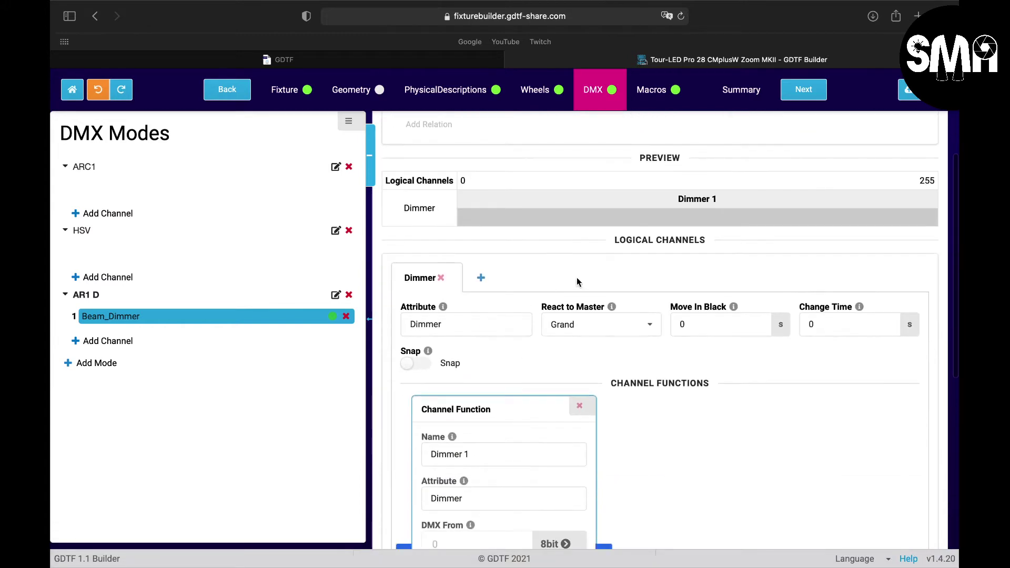
{"action": "scroll", "coordinate": [525, 392], "scroll_direction": "down", "scroll_amount": 4}
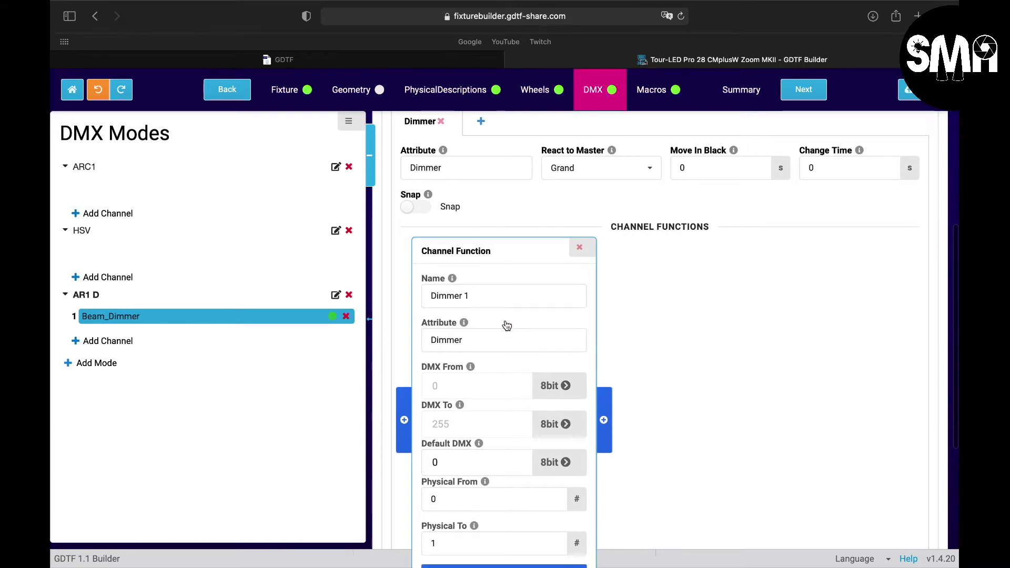
{"action": "scroll", "coordinate": [503, 342], "scroll_direction": "down", "scroll_amount": 4}
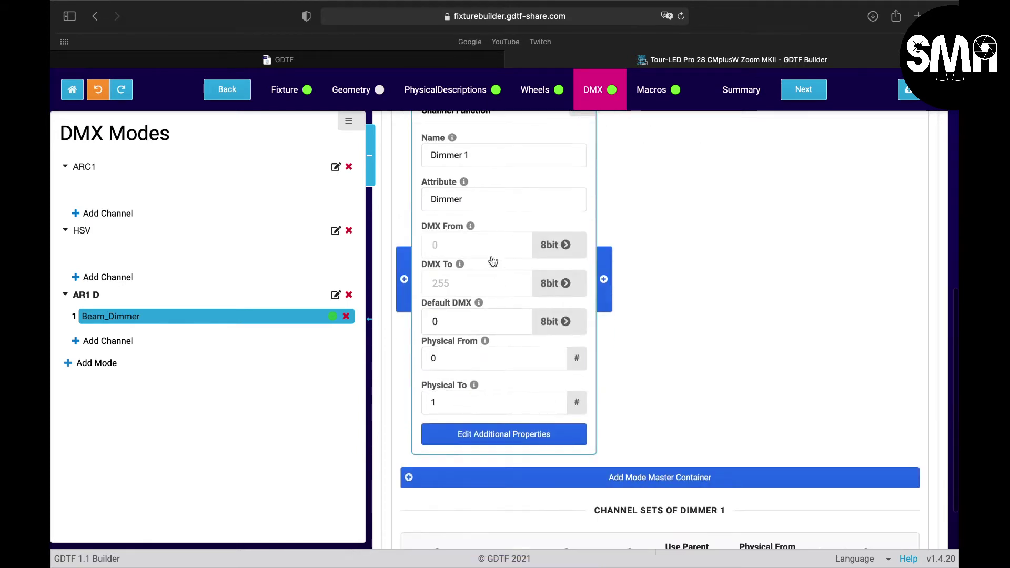
{"action": "scroll", "coordinate": [489, 258], "scroll_direction": "up", "scroll_amount": 6}
{"action": "scroll", "coordinate": [491, 258], "scroll_direction": "up", "scroll_amount": 1}
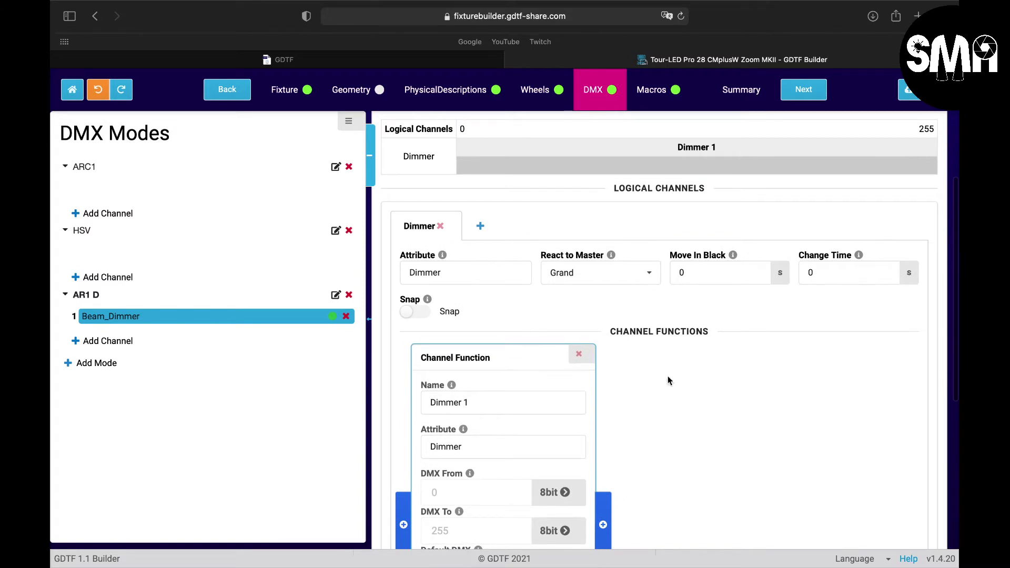
{"action": "scroll", "coordinate": [514, 345], "scroll_direction": "down", "scroll_amount": 1}
{"action": "scroll", "coordinate": [513, 340], "scroll_direction": "down", "scroll_amount": 4}
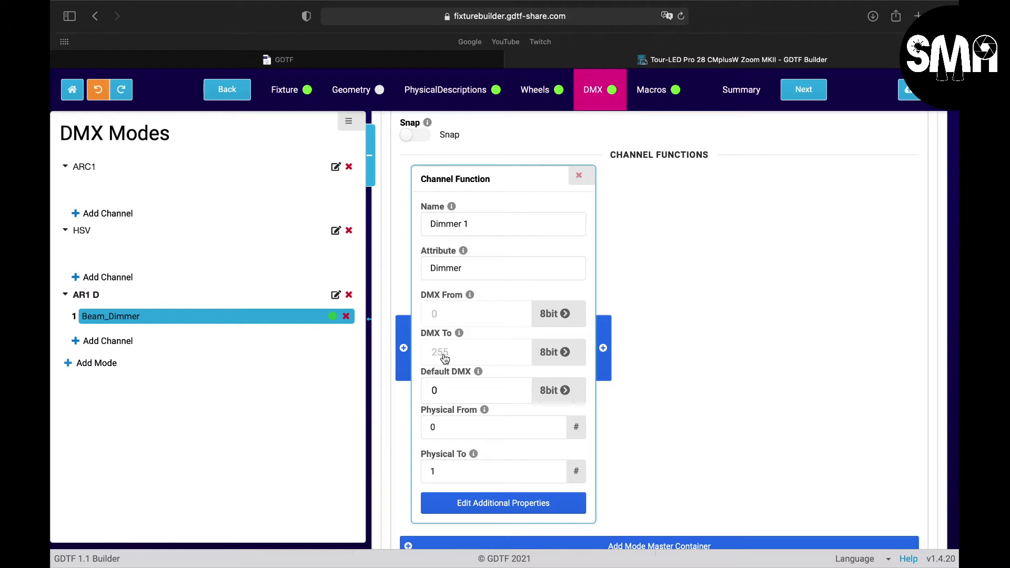
{"action": "scroll", "coordinate": [460, 399], "scroll_direction": "down", "scroll_amount": 2}
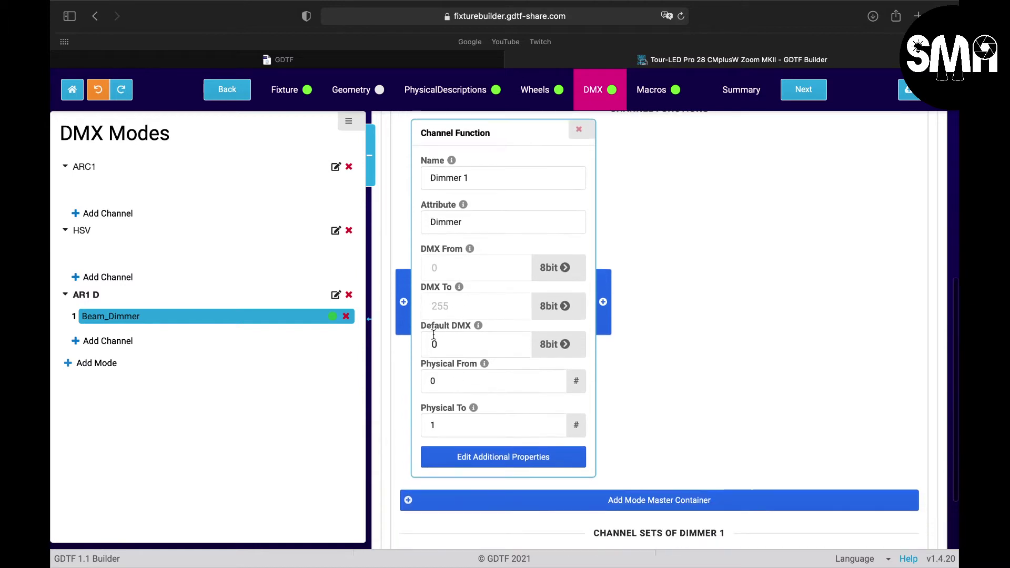
{"action": "left_click", "coordinate": [445, 348]}
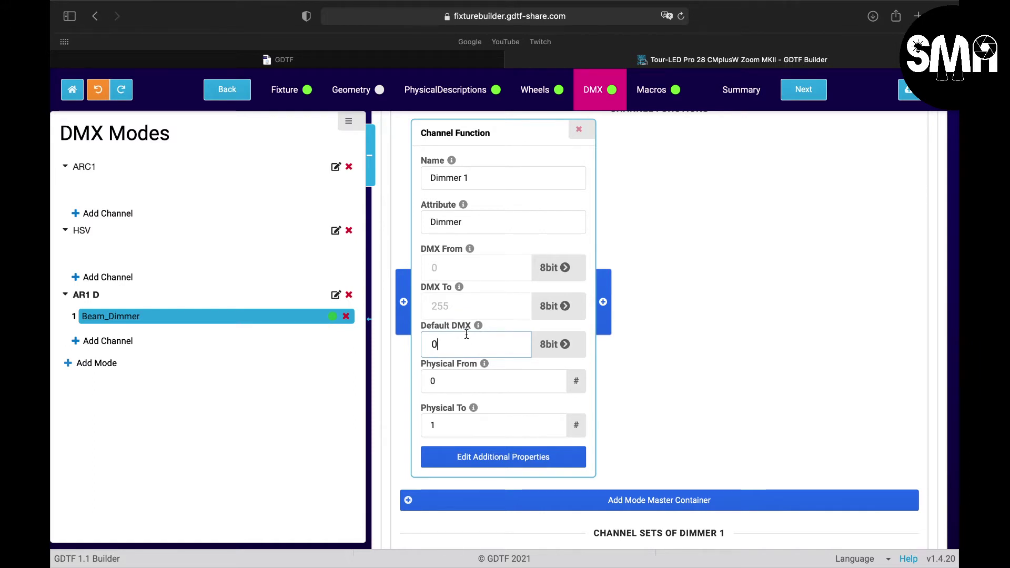
{"action": "mouse_move", "coordinate": [479, 325]}
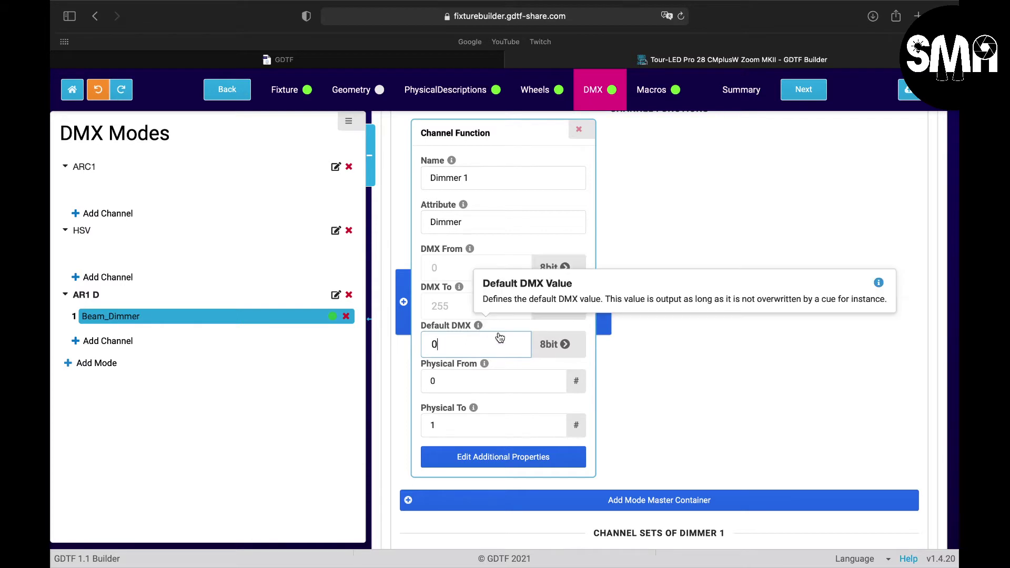
{"action": "left_click", "coordinate": [450, 377]}
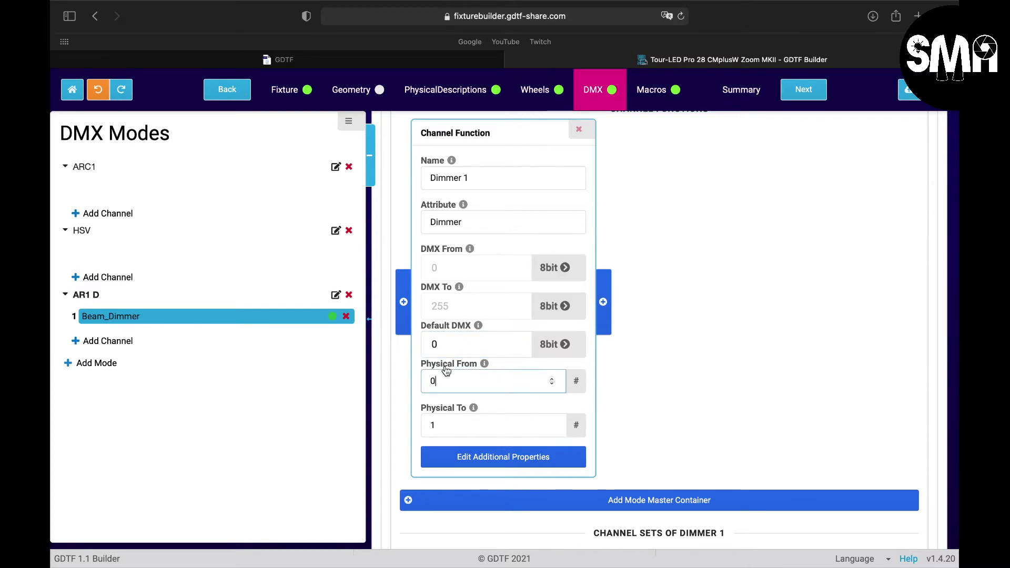
{"action": "left_click", "coordinate": [467, 428]}
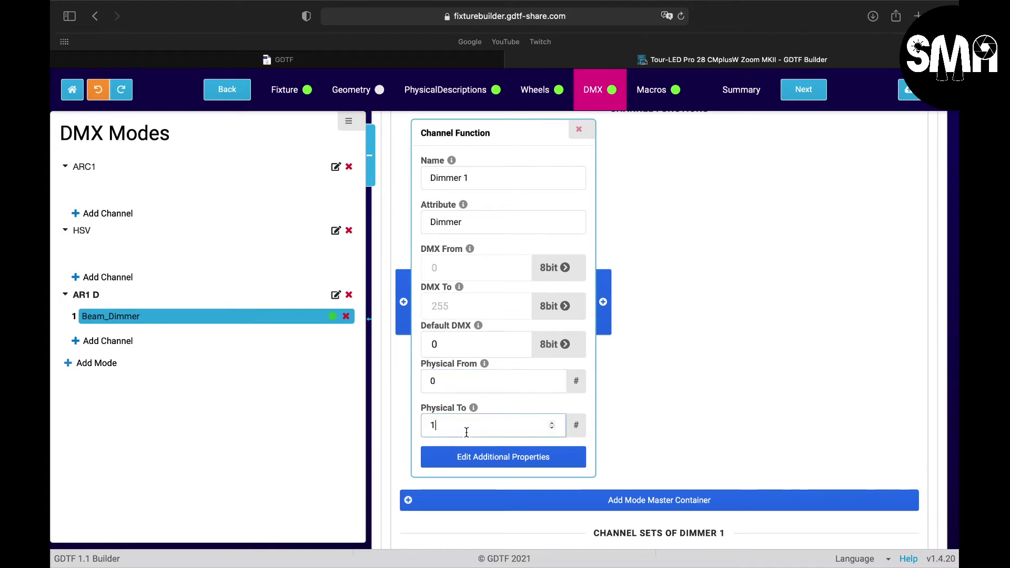
{"action": "left_click", "coordinate": [459, 380]}
Step: Set Dimmer 1's Physical To value to 1
{"action": "scroll", "coordinate": [469, 421], "scroll_direction": "down", "scroll_amount": 3}
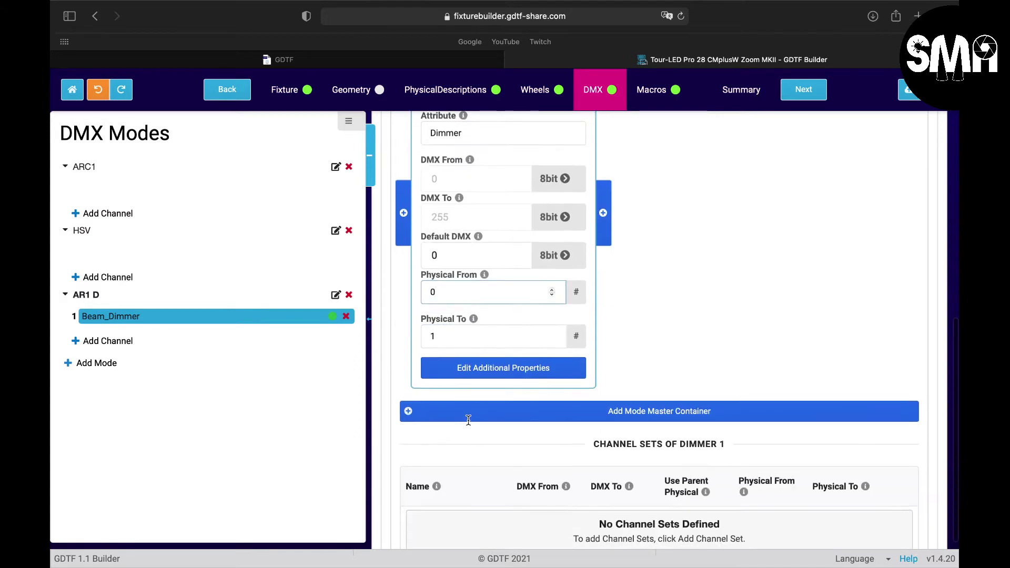
{"action": "left_click", "coordinate": [458, 345]}
{"action": "left_click", "coordinate": [455, 293]}
{"action": "left_click", "coordinate": [448, 327]}
{"action": "scroll", "coordinate": [671, 326], "scroll_direction": "down", "scroll_amount": 3}
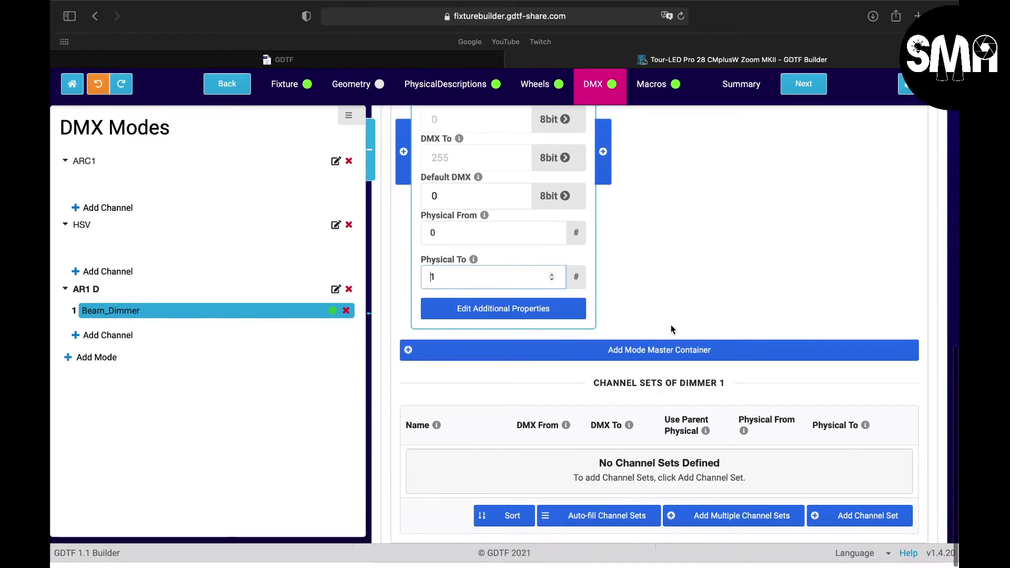
{"action": "scroll", "coordinate": [671, 330], "scroll_direction": "up", "scroll_amount": 1}
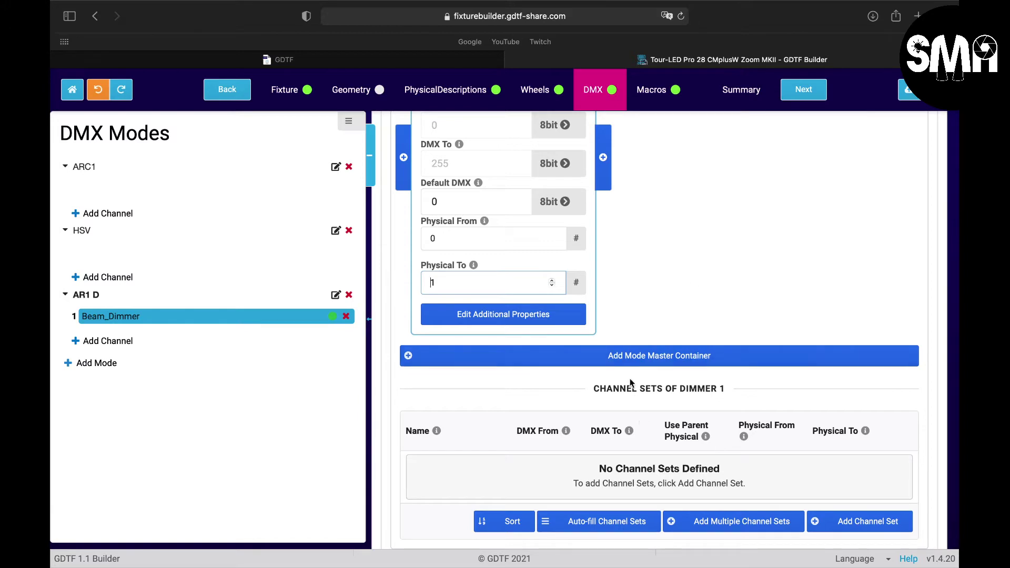
{"action": "scroll", "coordinate": [651, 234], "scroll_direction": "up", "scroll_amount": 15}
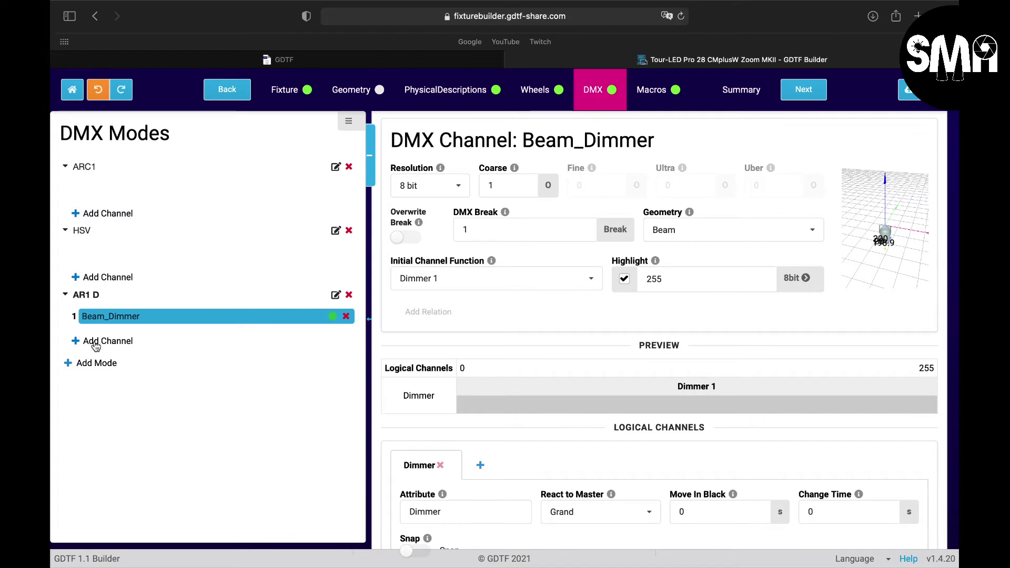
Step: Add an AR1 D channel on Beam geometry with attribute Color > RGB > ColorAdd_R
{"action": "left_click", "coordinate": [88, 343]}
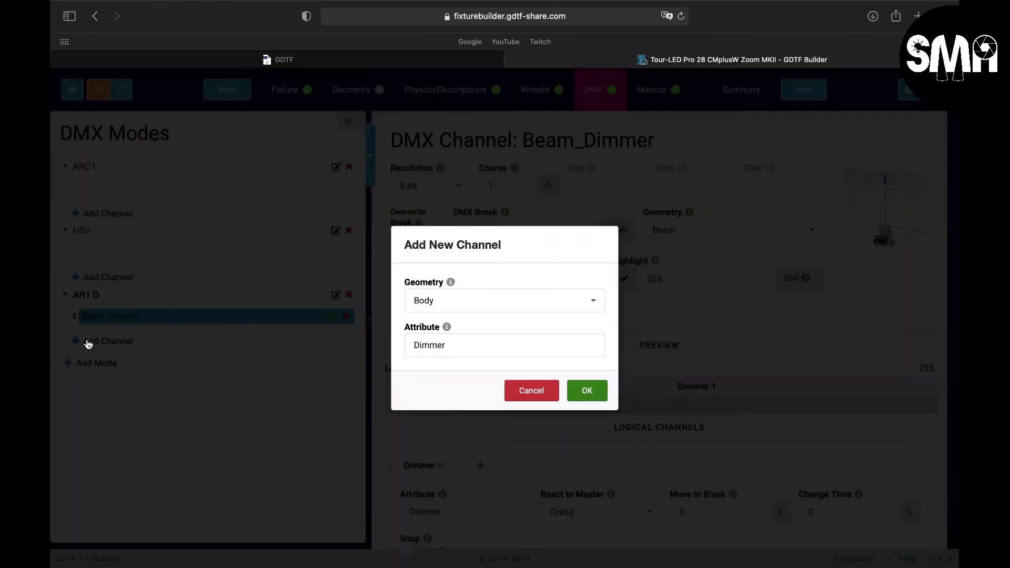
{"action": "left_click", "coordinate": [596, 305]}
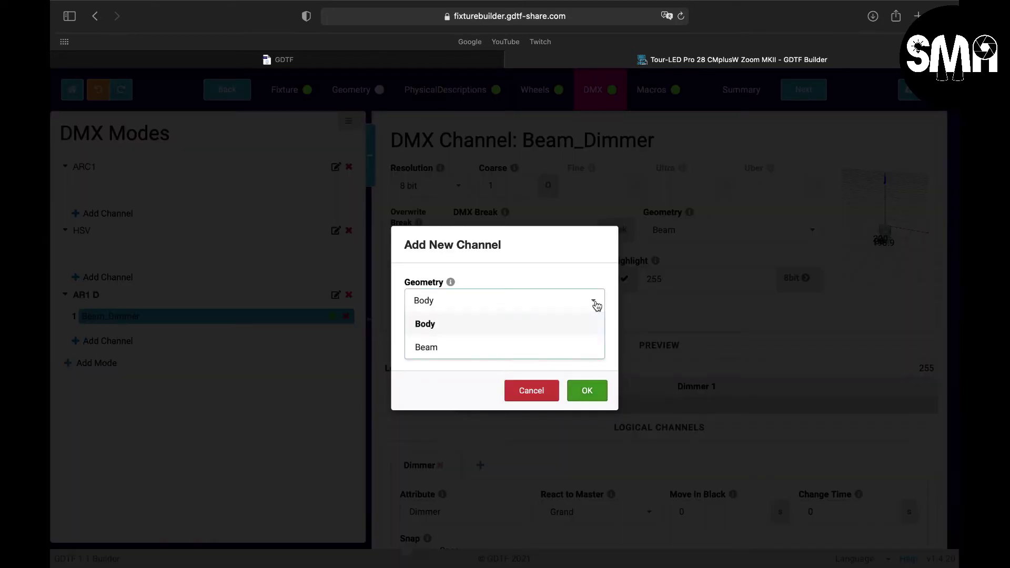
{"action": "left_click", "coordinate": [497, 347]}
{"action": "left_click", "coordinate": [577, 343]}
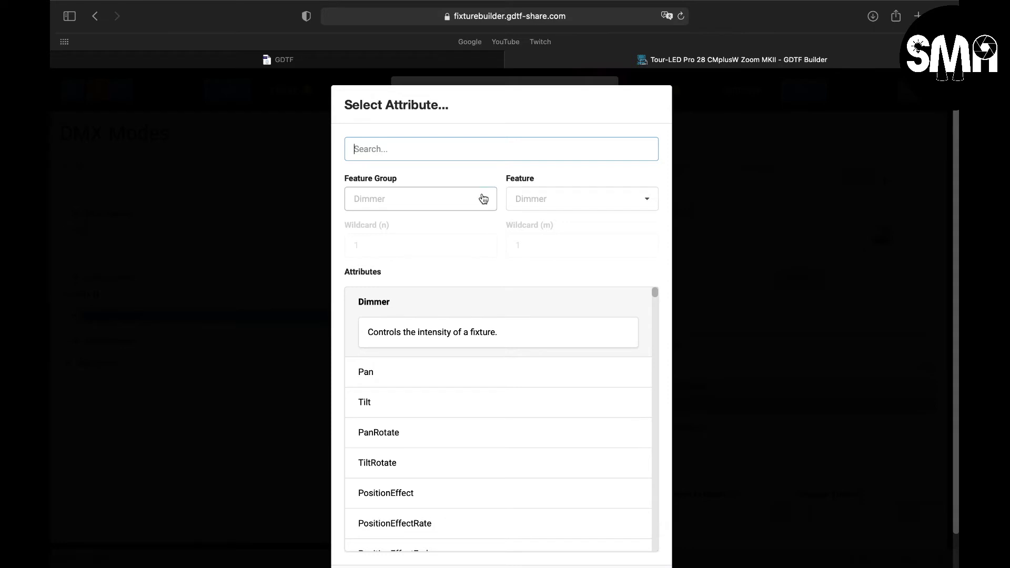
{"action": "left_click", "coordinate": [481, 198]}
{"action": "left_click", "coordinate": [393, 299]}
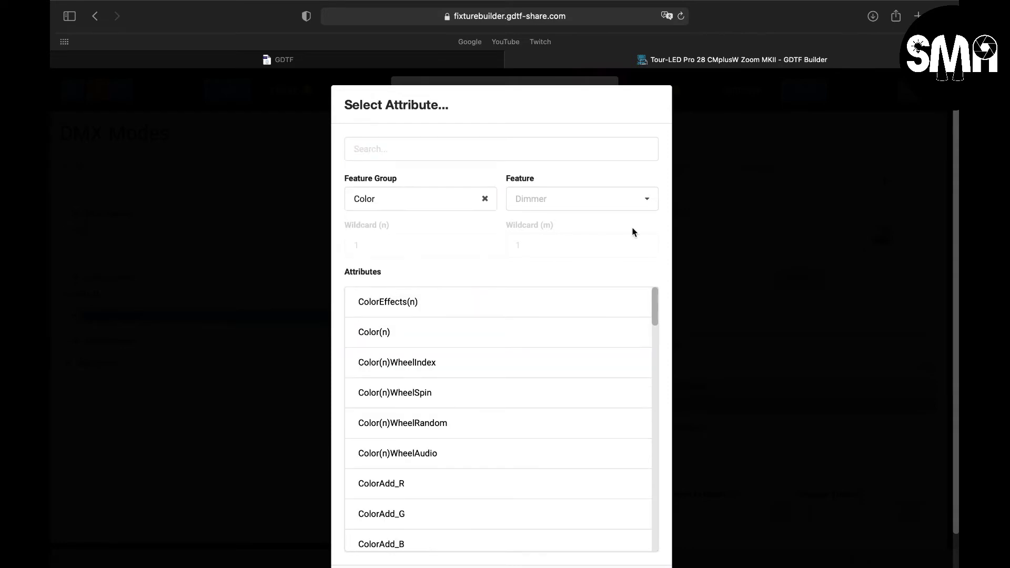
{"action": "left_click", "coordinate": [647, 200]}
{"action": "left_click", "coordinate": [545, 246]}
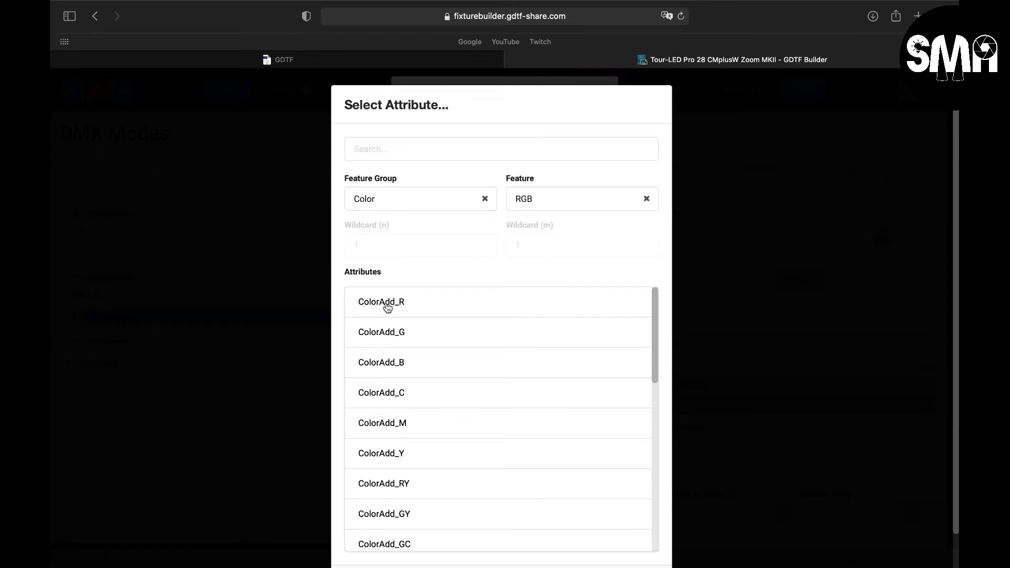
{"action": "left_click", "coordinate": [365, 305]}
{"action": "mouse_move", "coordinate": [630, 561]}
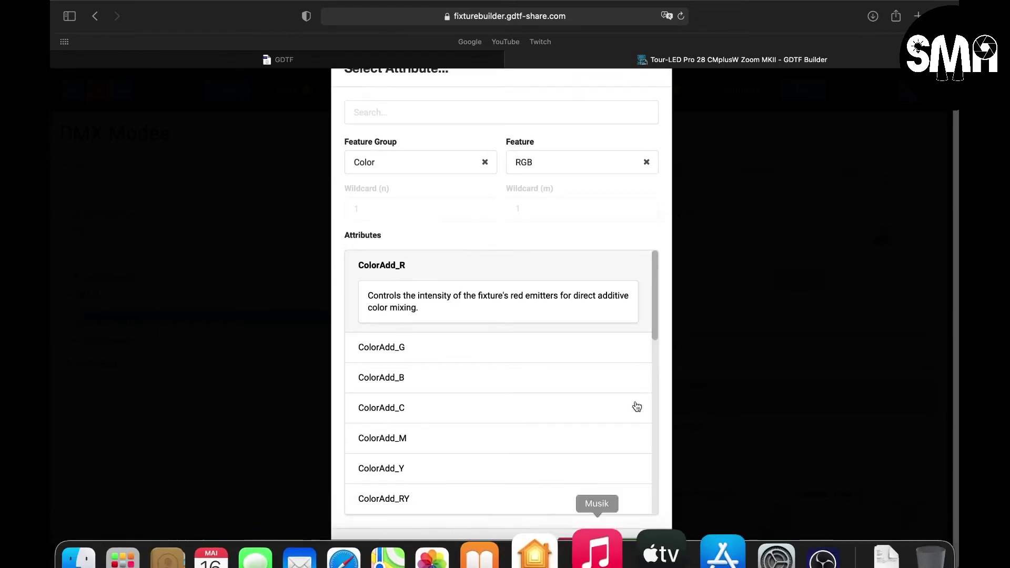
{"action": "left_click", "coordinate": [637, 547]}
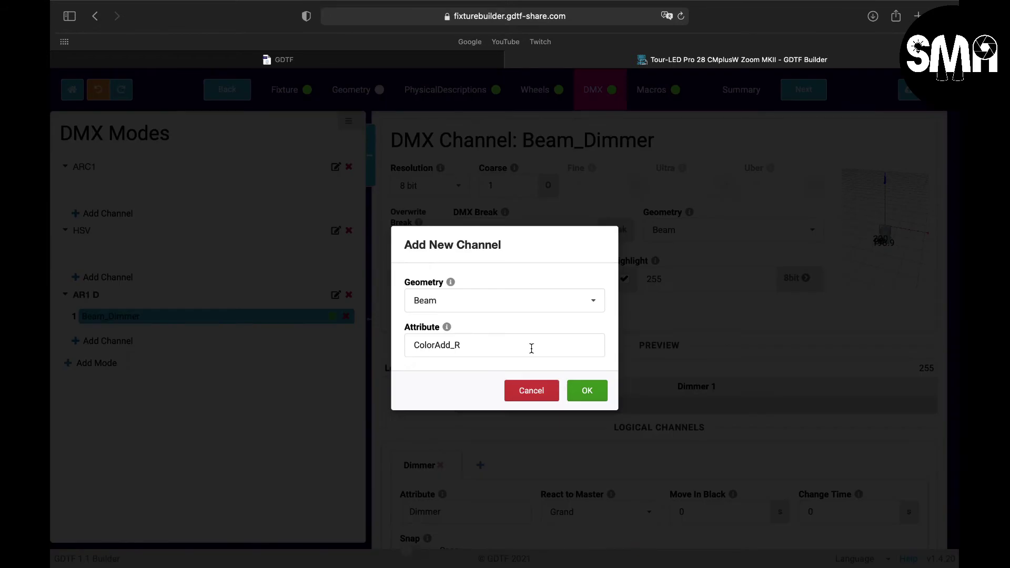
Step: Create the Beam_ColorAdd_R channel with Highlight 255 and review its ColorAdd_R 1 function
{"action": "left_click", "coordinate": [583, 392]}
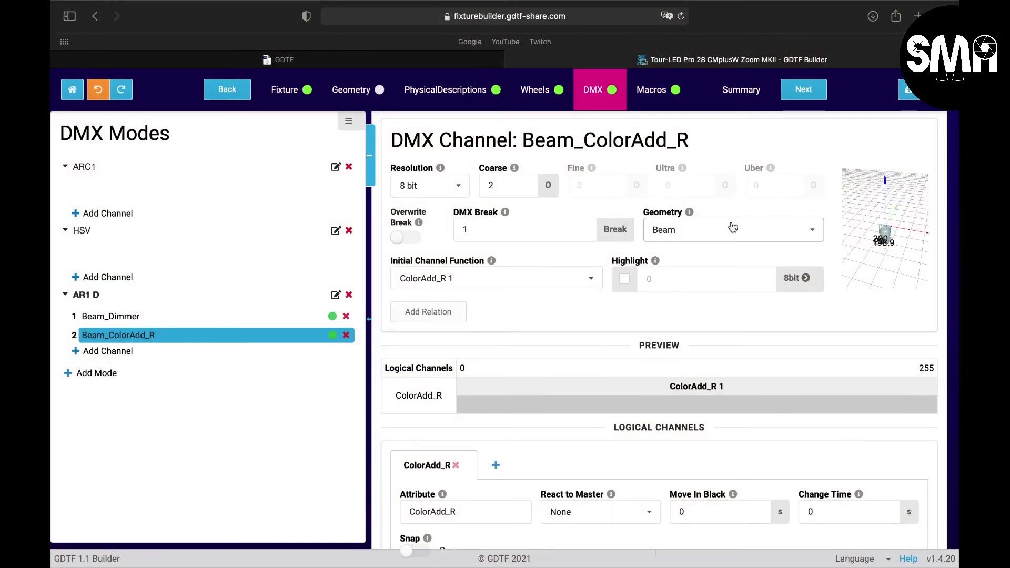
{"action": "left_click", "coordinate": [624, 279]}
{"action": "left_click", "coordinate": [670, 281]}
{"action": "key", "text": "BackSpace"}
{"action": "type", "text": "255"}
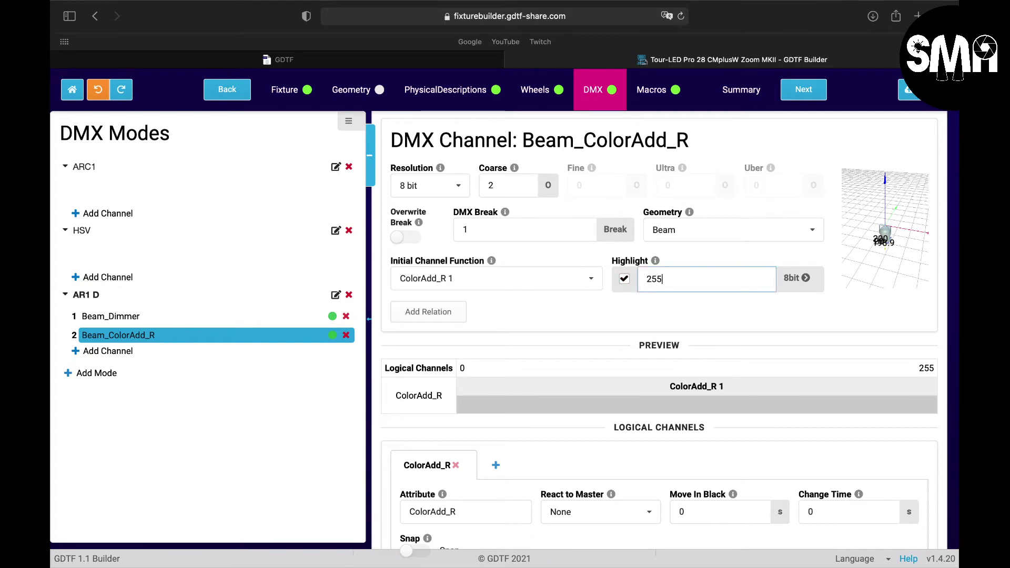
{"action": "scroll", "coordinate": [513, 326], "scroll_direction": "down", "scroll_amount": 5}
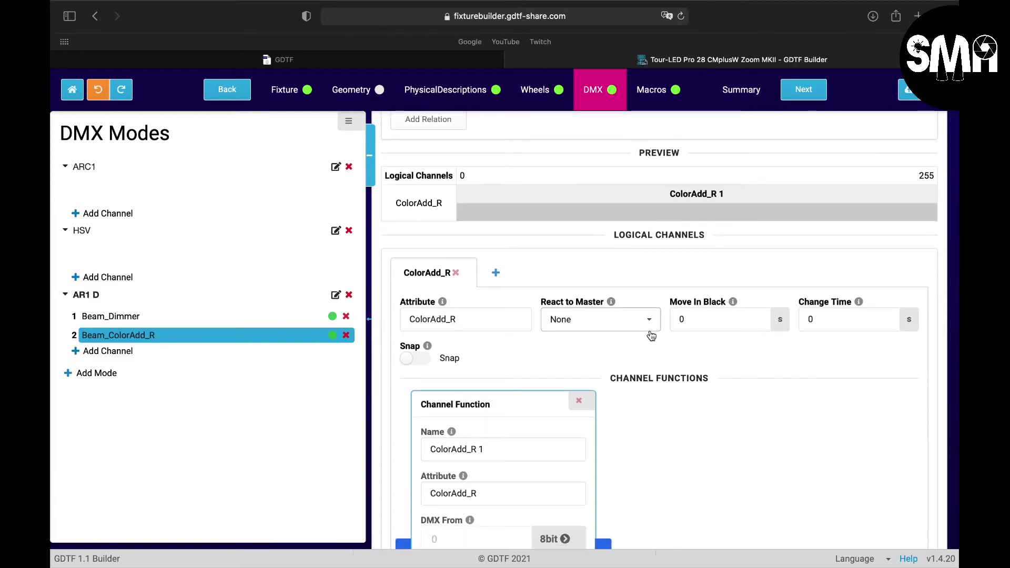
{"action": "scroll", "coordinate": [580, 368], "scroll_direction": "down", "scroll_amount": 5}
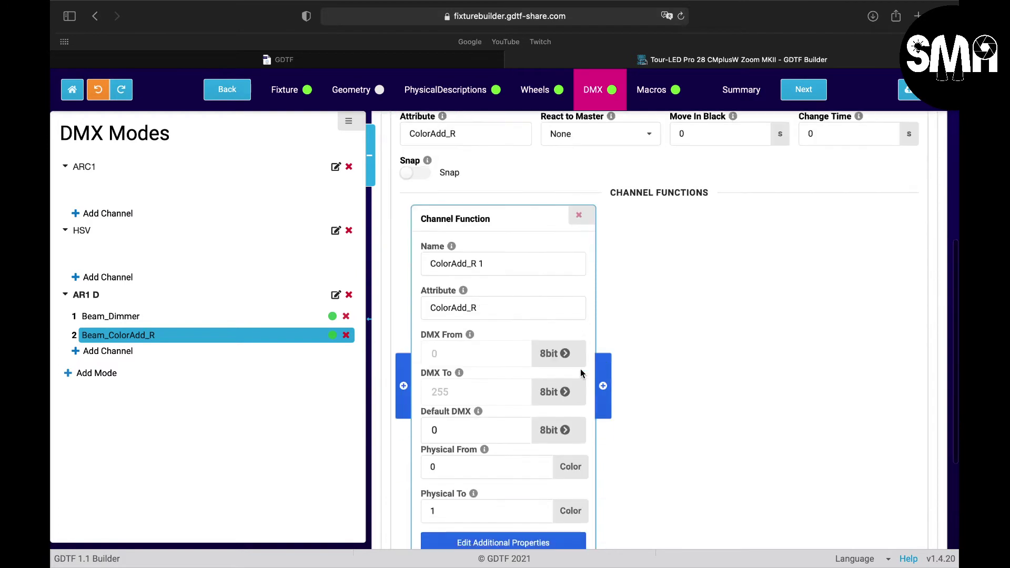
{"action": "scroll", "coordinate": [582, 374], "scroll_direction": "down", "scroll_amount": 2}
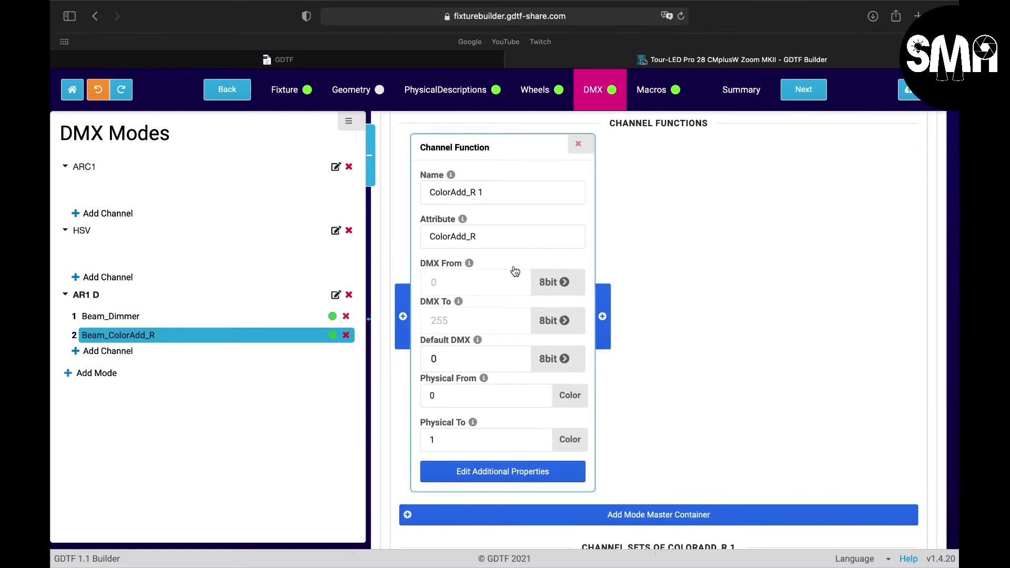
{"action": "scroll", "coordinate": [467, 199], "scroll_direction": "up", "scroll_amount": 5}
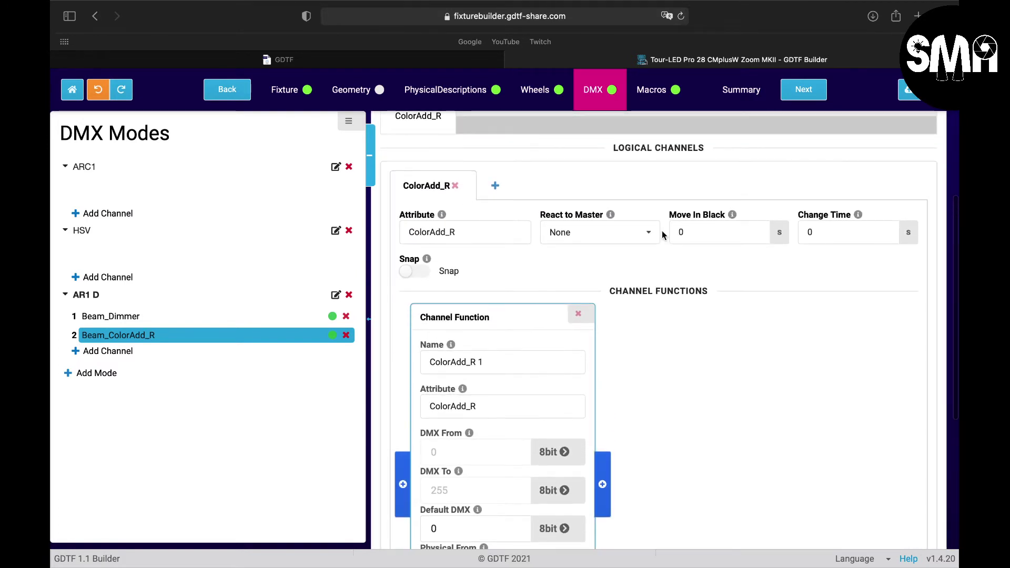
{"action": "scroll", "coordinate": [785, 293], "scroll_direction": "up", "scroll_amount": 7}
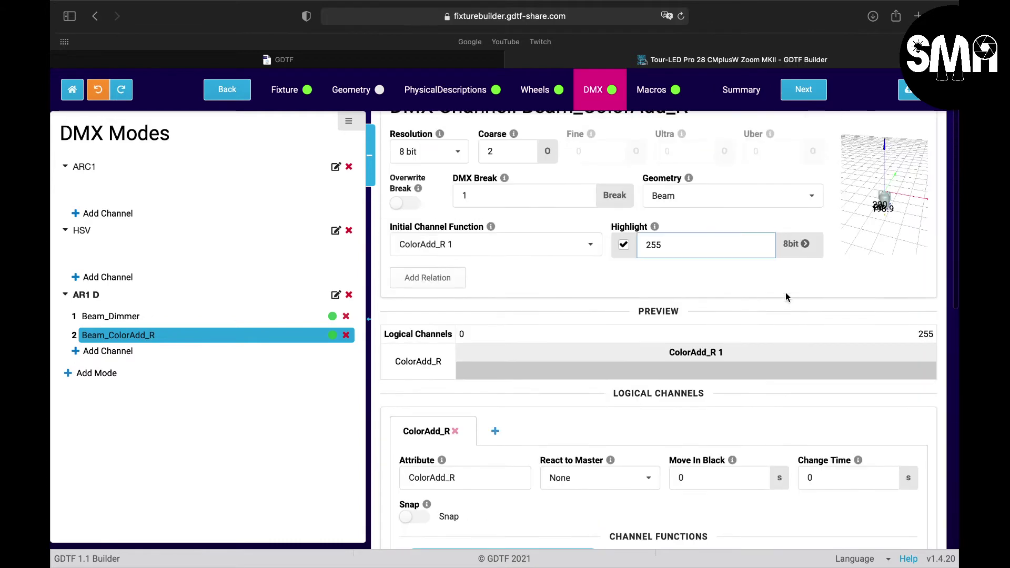
{"action": "scroll", "coordinate": [785, 292], "scroll_direction": "down", "scroll_amount": 10}
{"action": "scroll", "coordinate": [500, 321], "scroll_direction": "down", "scroll_amount": 2}
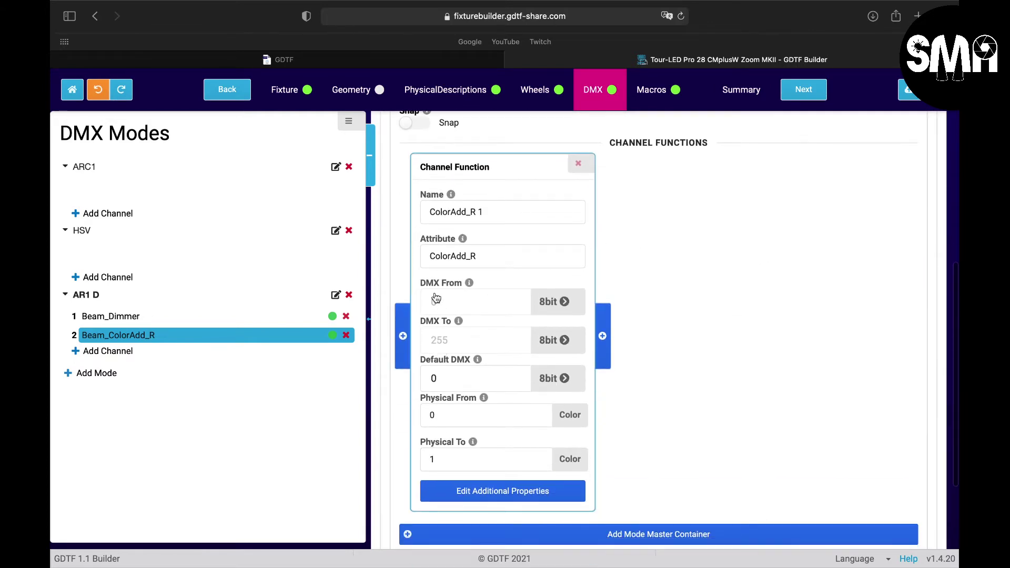
Step: Change the ColorAdd_R 1 function's Default DMX value to 255
{"action": "left_click", "coordinate": [446, 379]}
{"action": "key", "text": "BackSpace"}
{"action": "type", "text": "255"}
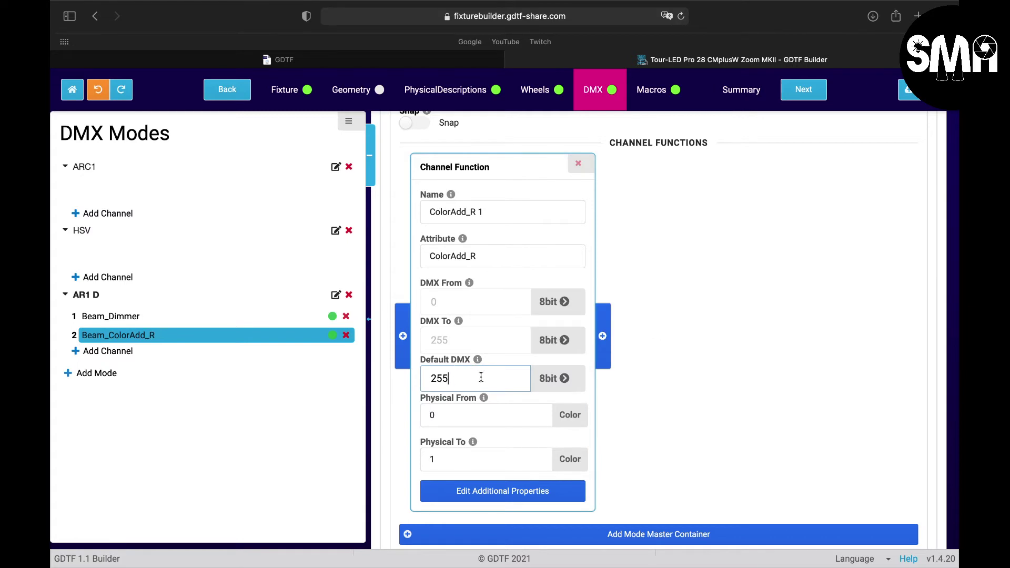
{"action": "scroll", "coordinate": [471, 378], "scroll_direction": "down", "scroll_amount": 5}
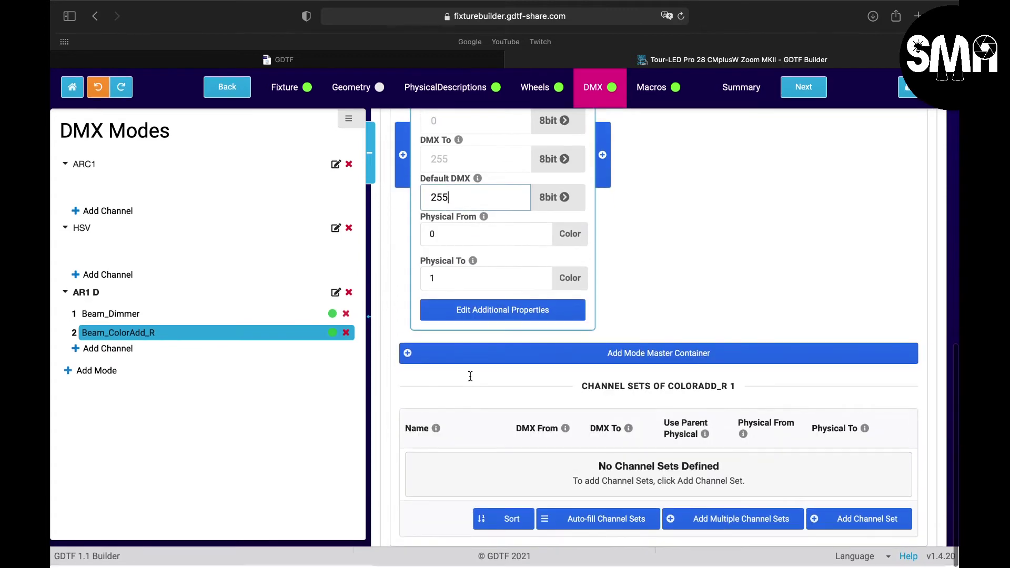
{"action": "scroll", "coordinate": [470, 377], "scroll_direction": "up", "scroll_amount": 10}
{"action": "scroll", "coordinate": [470, 377], "scroll_direction": "up", "scroll_amount": 5}
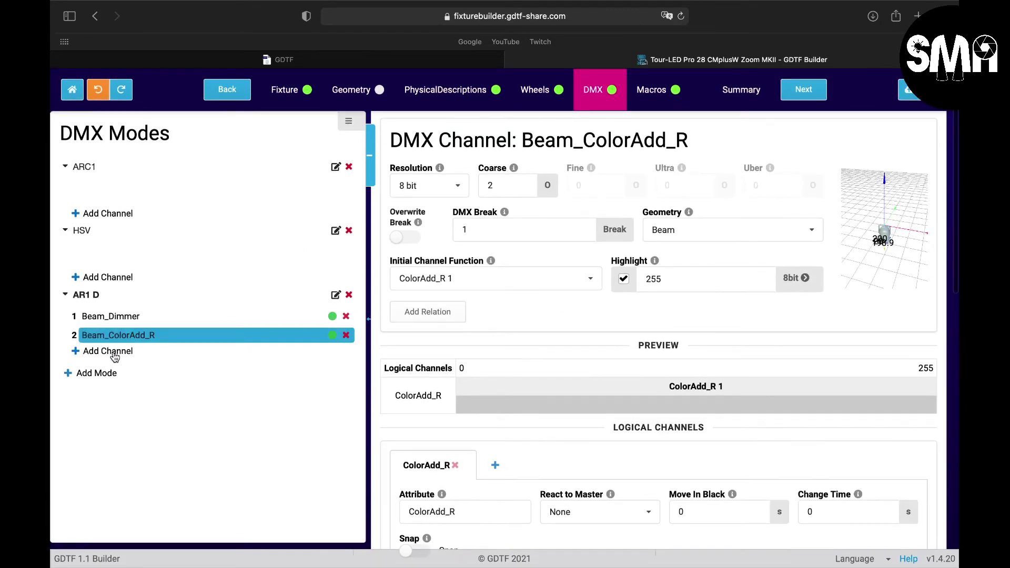
{"action": "scroll", "coordinate": [419, 356], "scroll_direction": "down", "scroll_amount": 10}
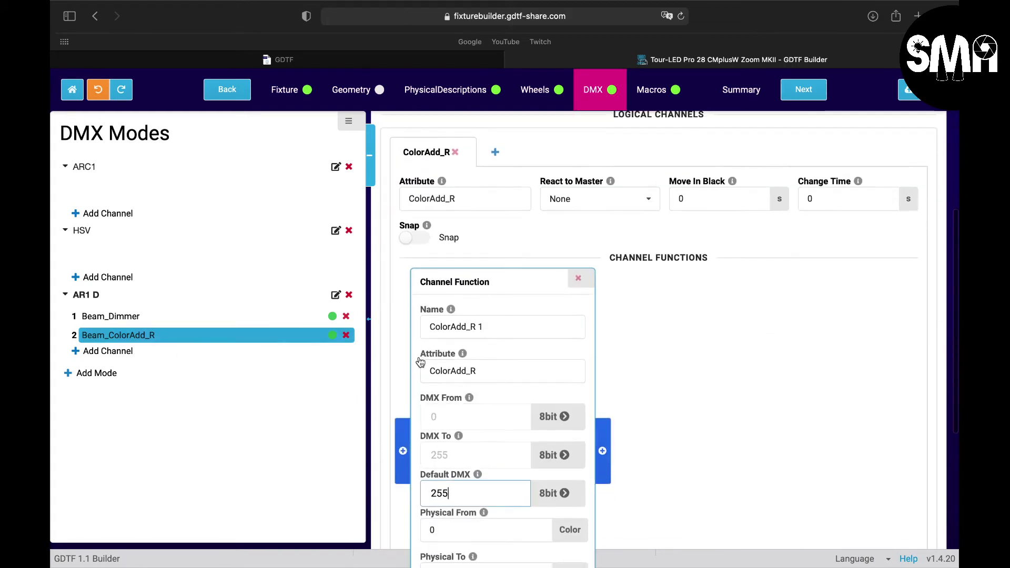
{"action": "scroll", "coordinate": [421, 362], "scroll_direction": "up", "scroll_amount": 3}
{"action": "scroll", "coordinate": [421, 362], "scroll_direction": "up", "scroll_amount": 1}
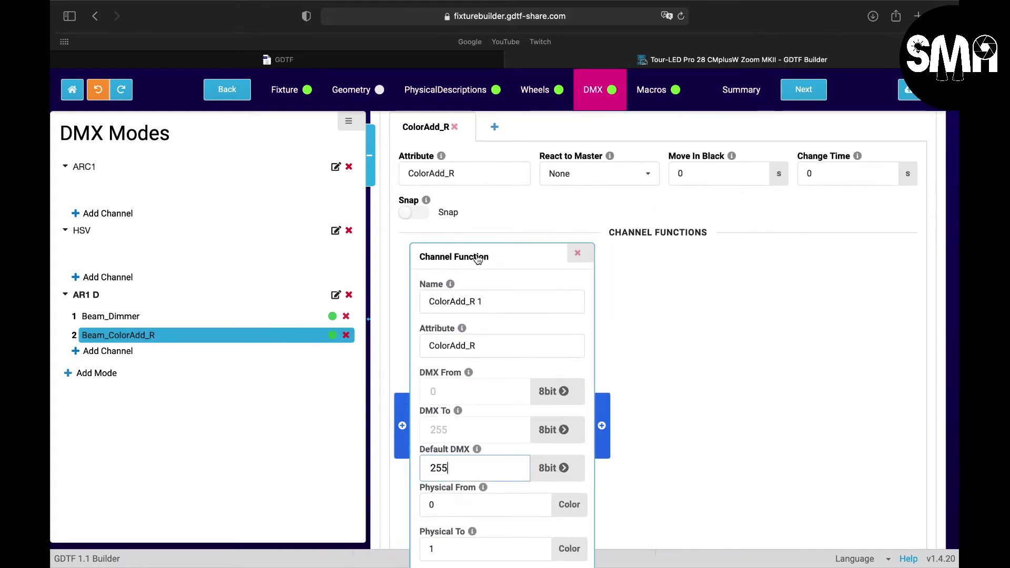
{"action": "scroll", "coordinate": [457, 410], "scroll_direction": "down", "scroll_amount": 4}
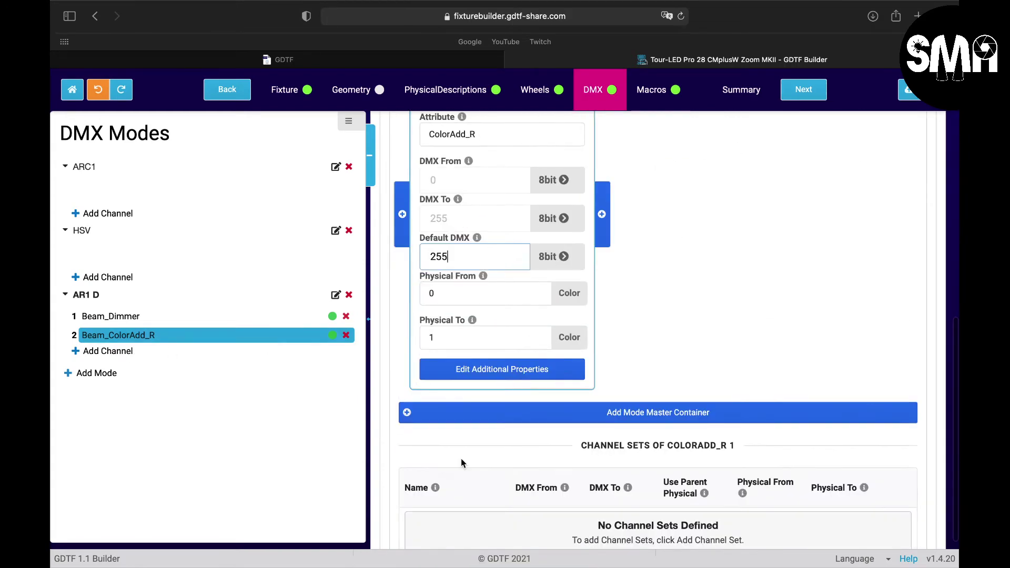
Step: Link the ColorAdd_R 1 function to the RED-LED emitter in its additional properties
{"action": "left_click", "coordinate": [480, 370]}
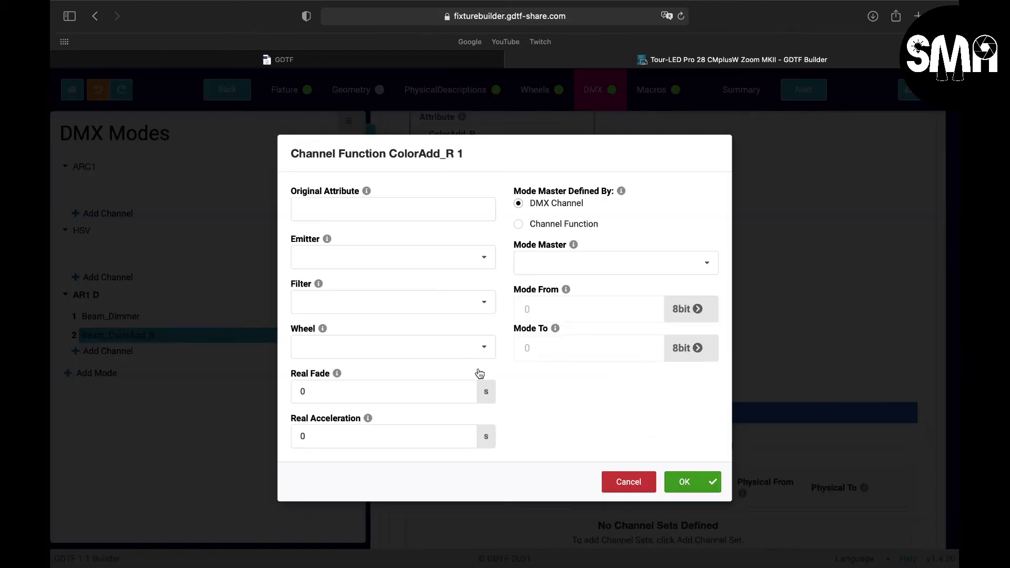
{"action": "left_click", "coordinate": [474, 258]}
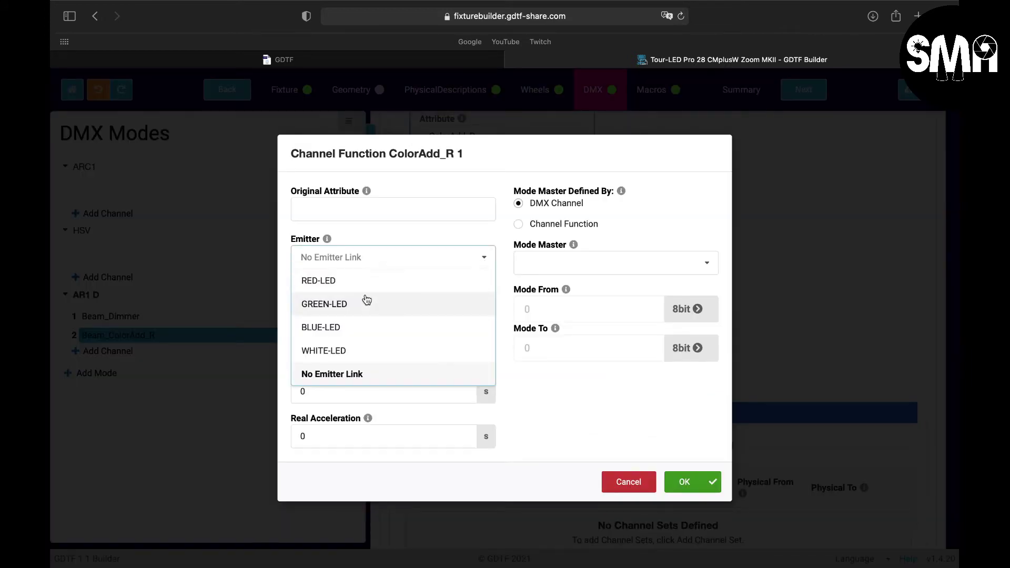
{"action": "left_click", "coordinate": [352, 280]}
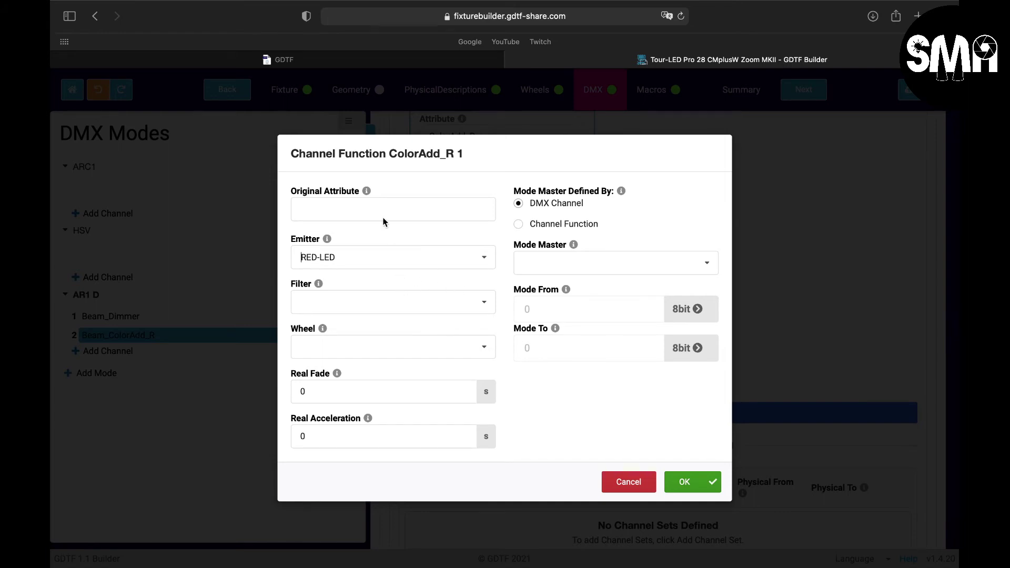
{"action": "left_click", "coordinate": [685, 483]}
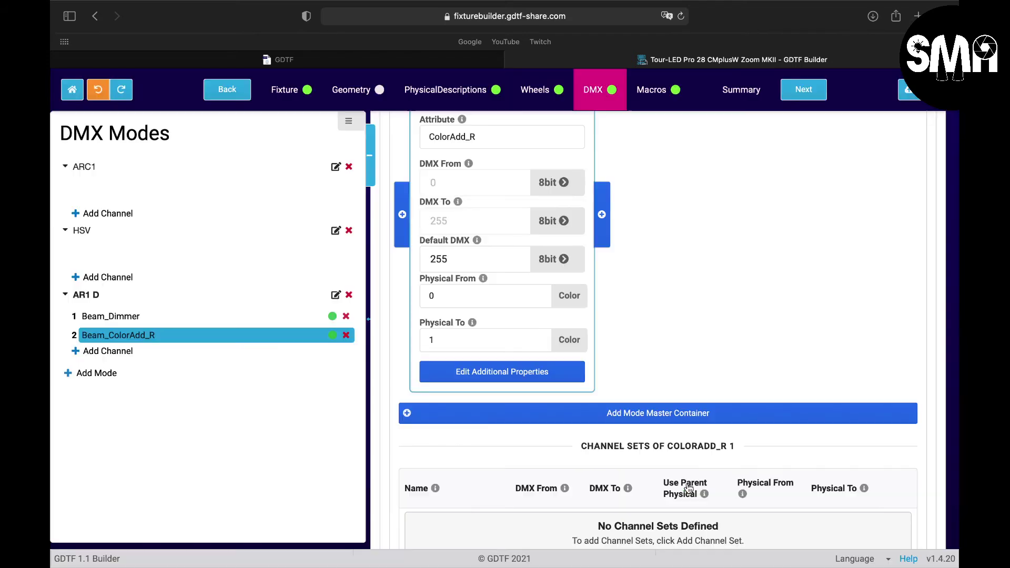
{"action": "scroll", "coordinate": [672, 202], "scroll_direction": "up", "scroll_amount": 3}
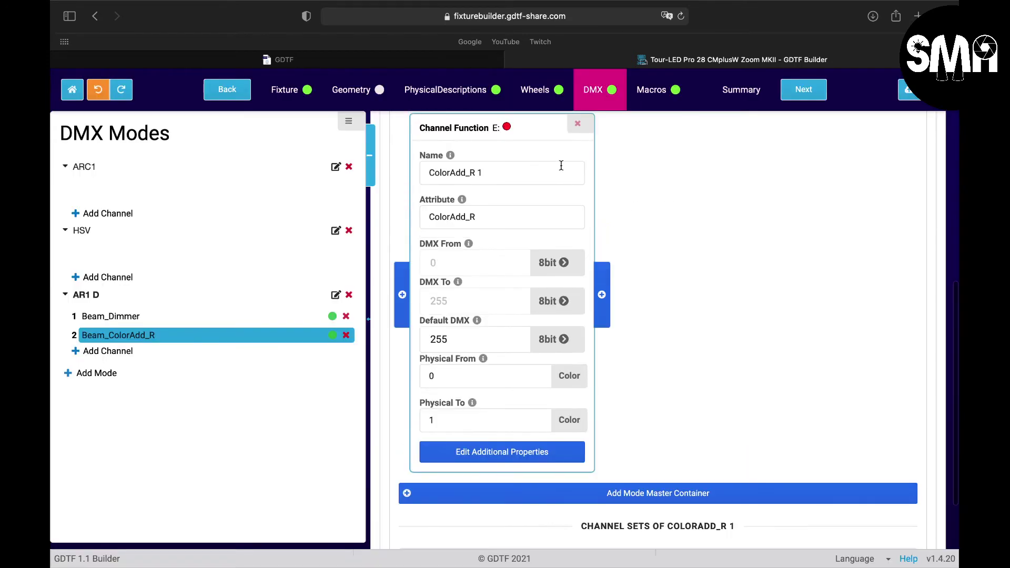
{"action": "scroll", "coordinate": [508, 137], "scroll_direction": "up", "scroll_amount": 2}
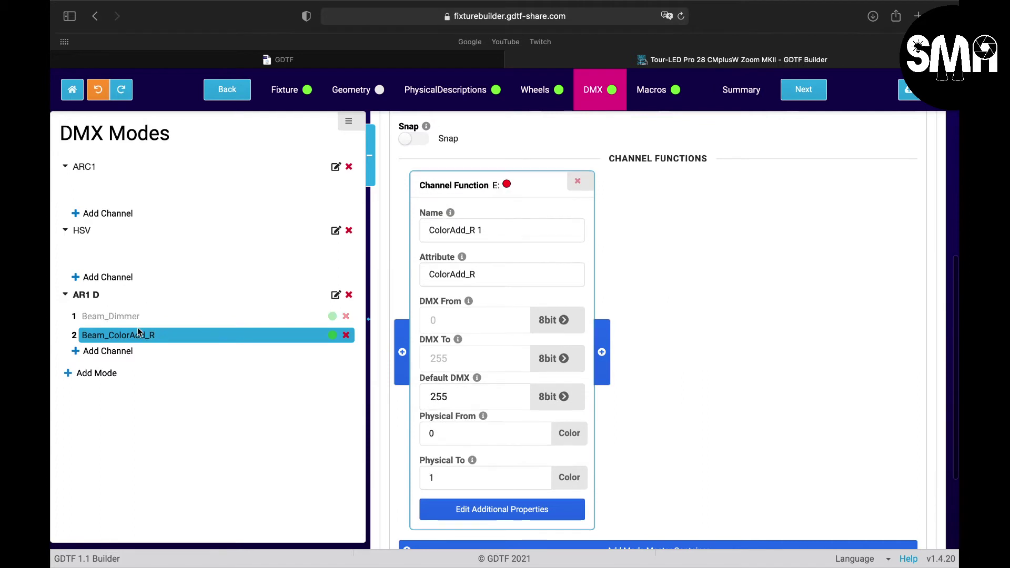
Step: Add a Beam-geometry channel to AR1 D with the Color > RGB > ColorAdd_G attribute
{"action": "left_click", "coordinate": [122, 352]}
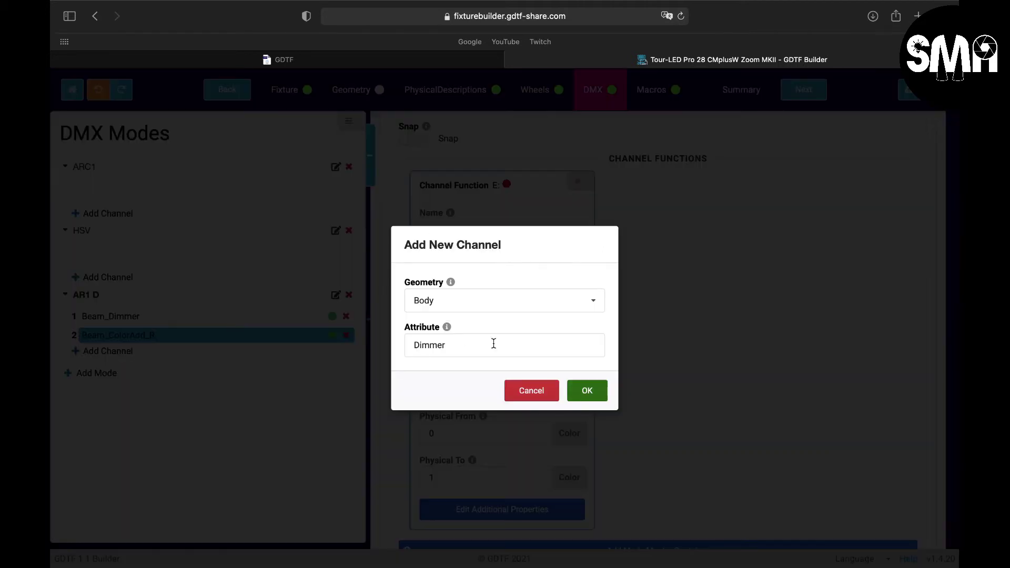
{"action": "left_click", "coordinate": [593, 304]}
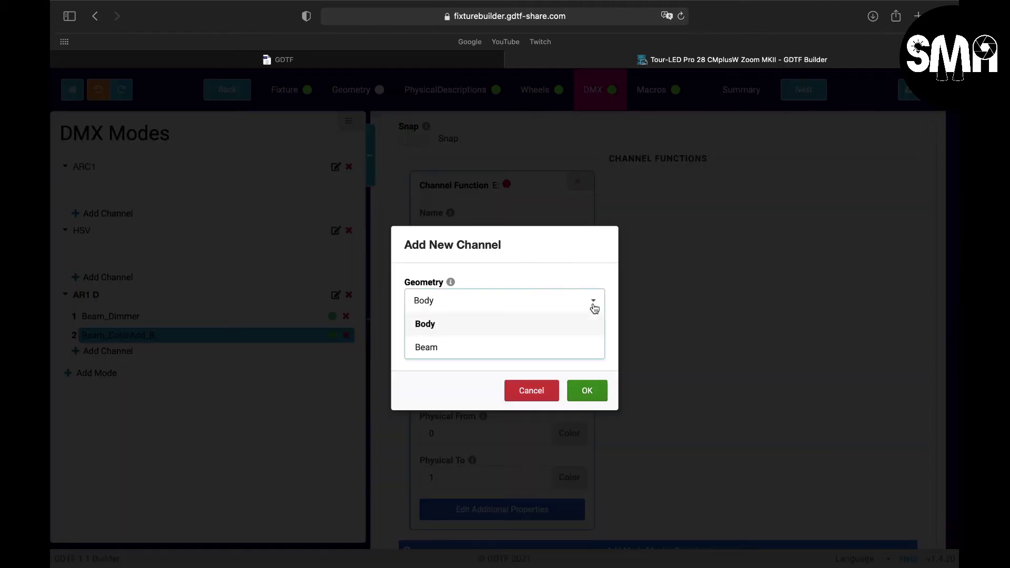
{"action": "left_click", "coordinate": [487, 349]}
{"action": "left_click", "coordinate": [558, 342]}
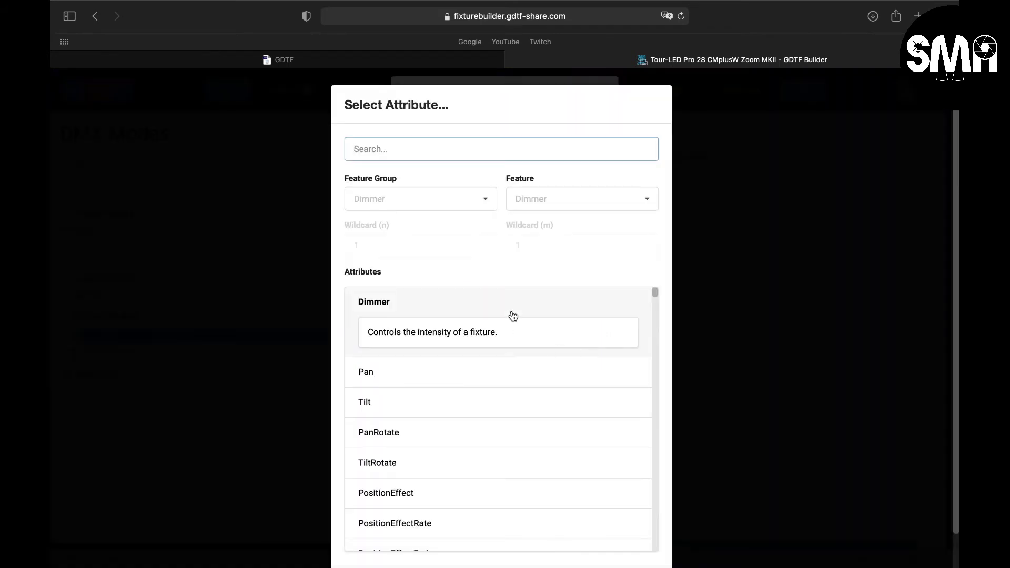
{"action": "left_click", "coordinate": [463, 207]}
{"action": "left_click", "coordinate": [408, 293]}
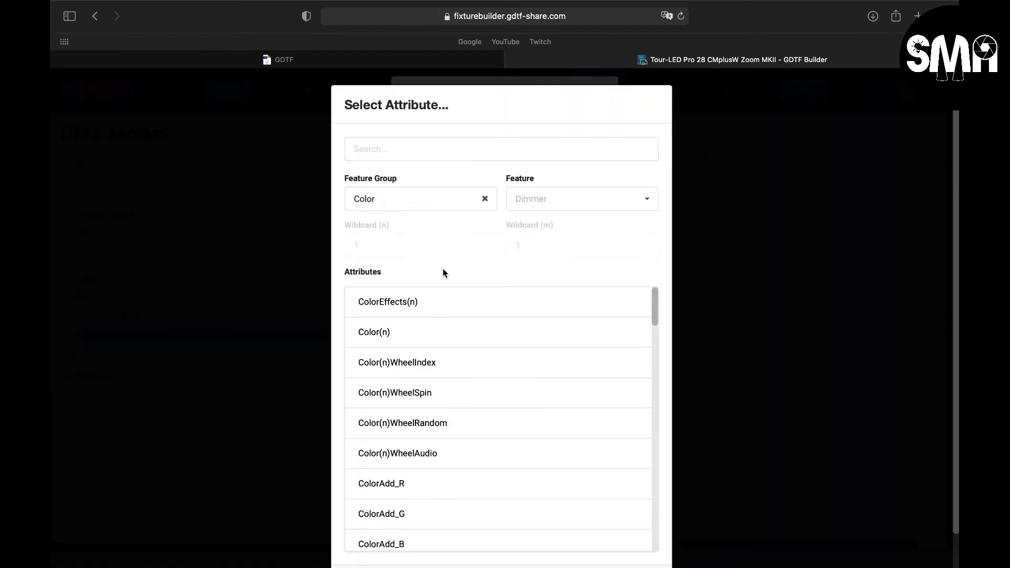
{"action": "left_click", "coordinate": [566, 202]}
{"action": "left_click", "coordinate": [551, 254]}
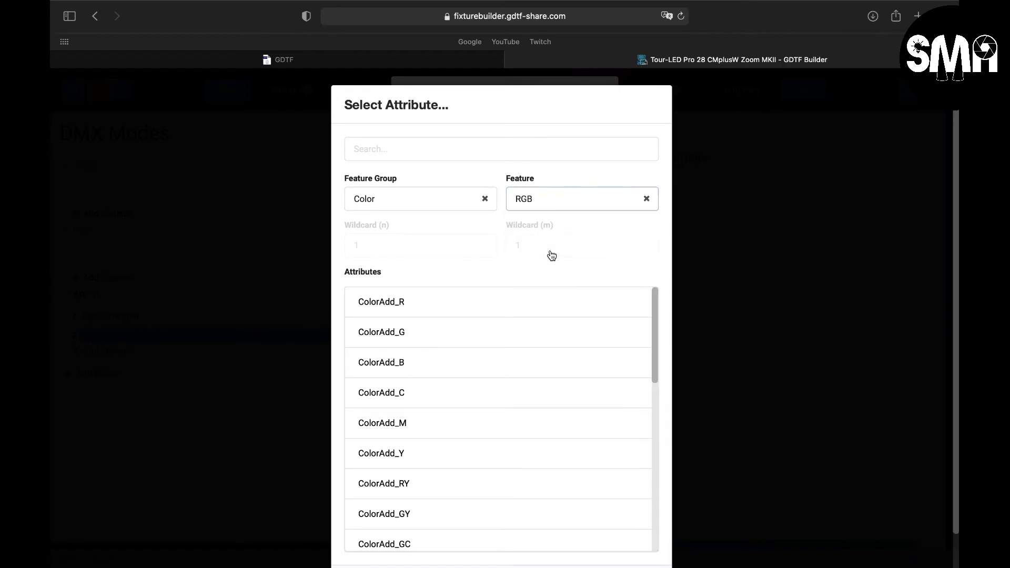
{"action": "left_click", "coordinate": [410, 334]}
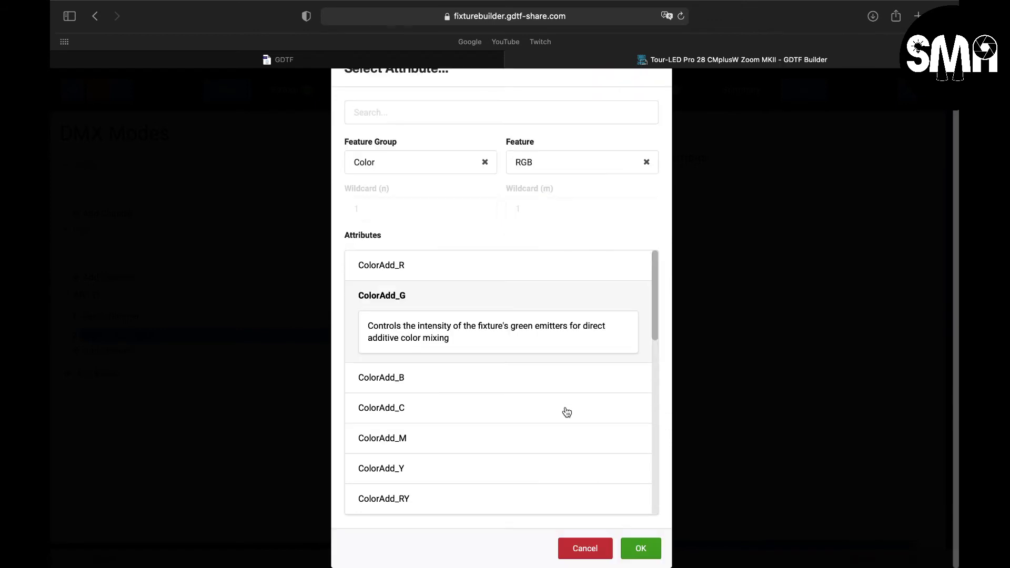
{"action": "left_click", "coordinate": [641, 548]}
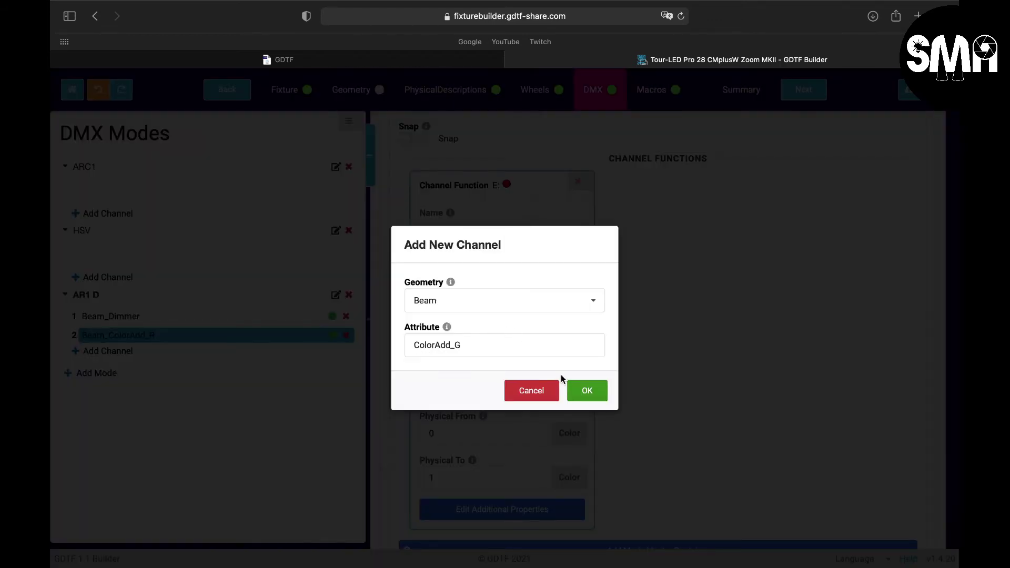
{"action": "left_click", "coordinate": [584, 390]}
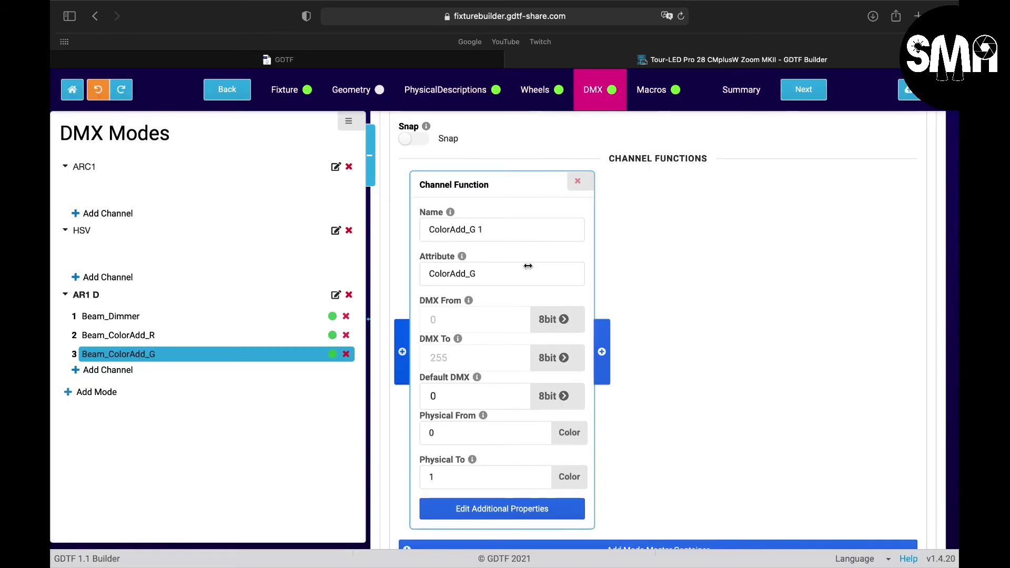
{"action": "scroll", "coordinate": [528, 266], "scroll_direction": "up", "scroll_amount": 8}
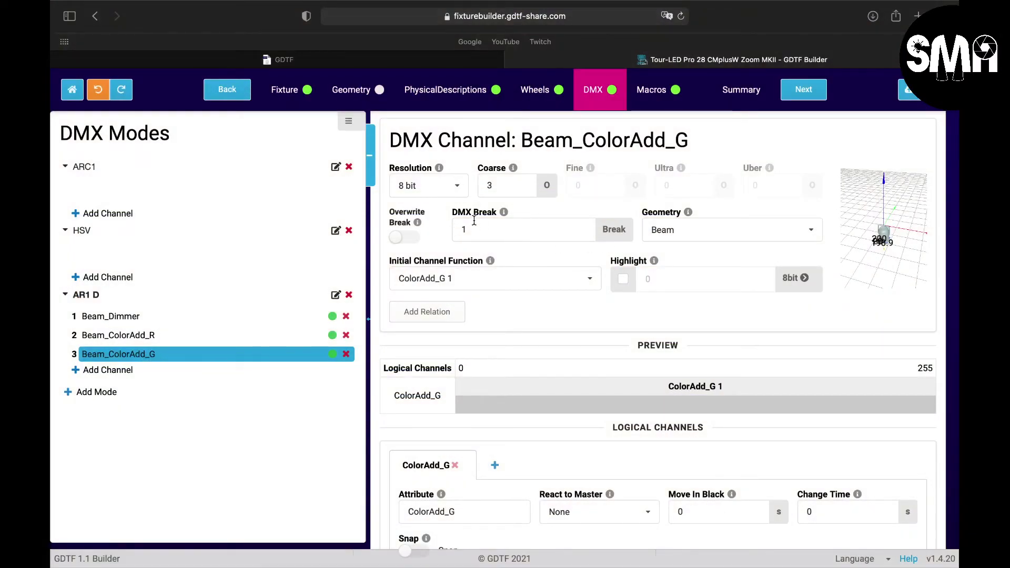
Step: Enable highlight at 255 and set the ColorAdd_G 1 default DMX to 255
{"action": "left_click", "coordinate": [624, 279]}
{"action": "left_click", "coordinate": [652, 278]}
{"action": "key", "text": "BackSpace"}
{"action": "type", "text": "255"}
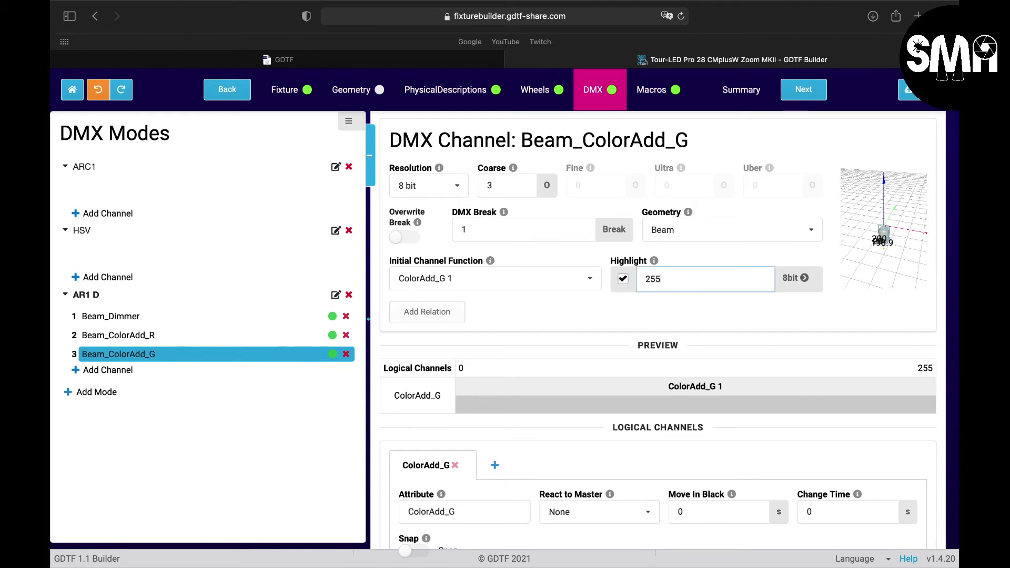
{"action": "scroll", "coordinate": [582, 314], "scroll_direction": "down", "scroll_amount": 5}
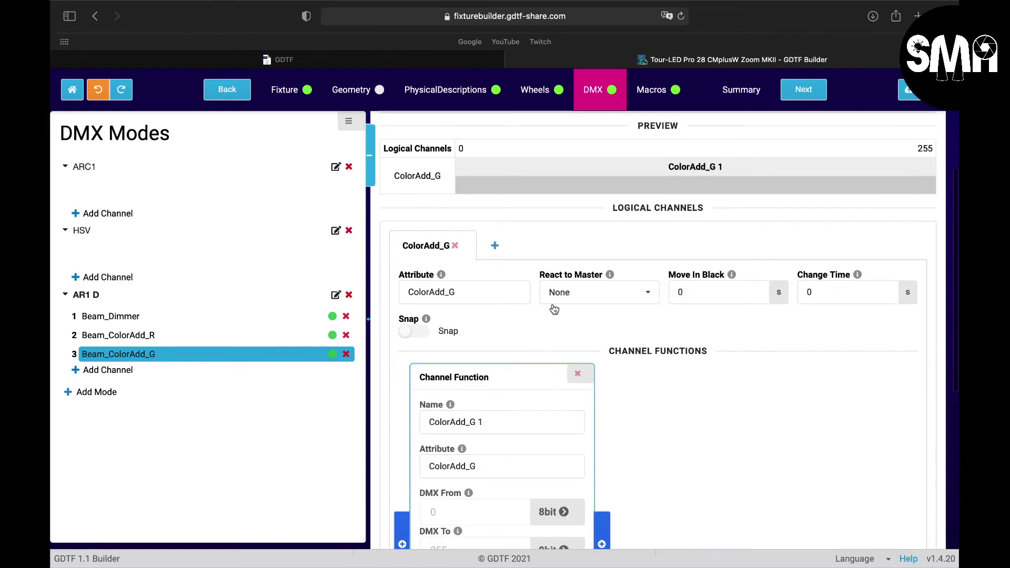
{"action": "scroll", "coordinate": [623, 292], "scroll_direction": "down", "scroll_amount": 3}
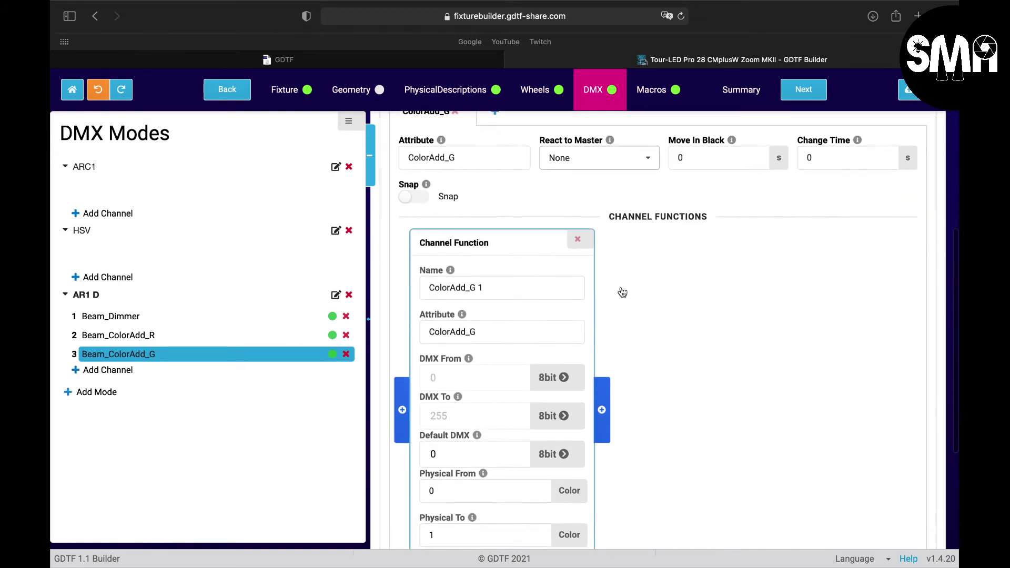
{"action": "scroll", "coordinate": [507, 332], "scroll_direction": "down", "scroll_amount": 3}
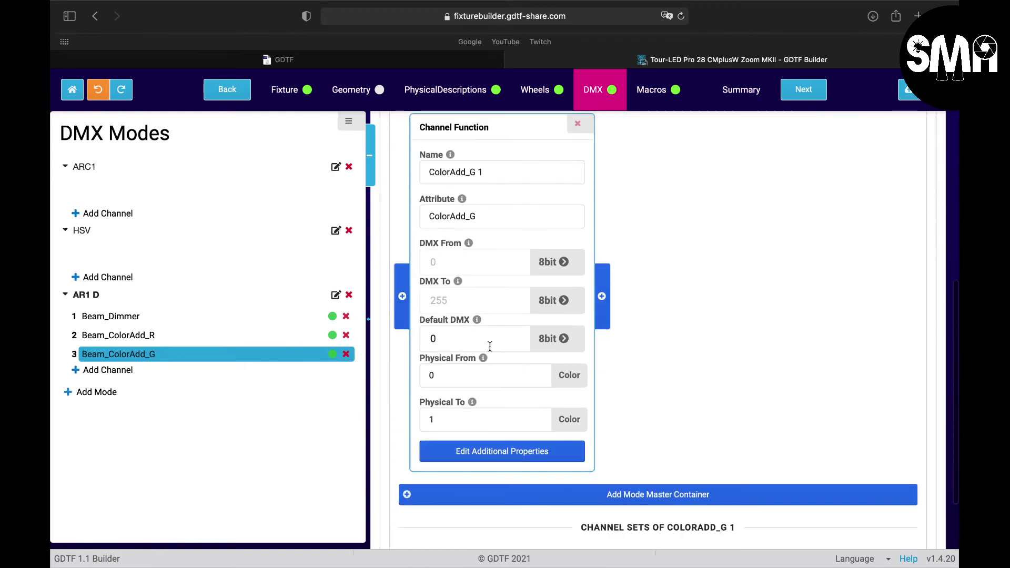
{"action": "left_click", "coordinate": [483, 343]}
{"action": "key", "text": "BackSpace"}
{"action": "type", "text": "255"}
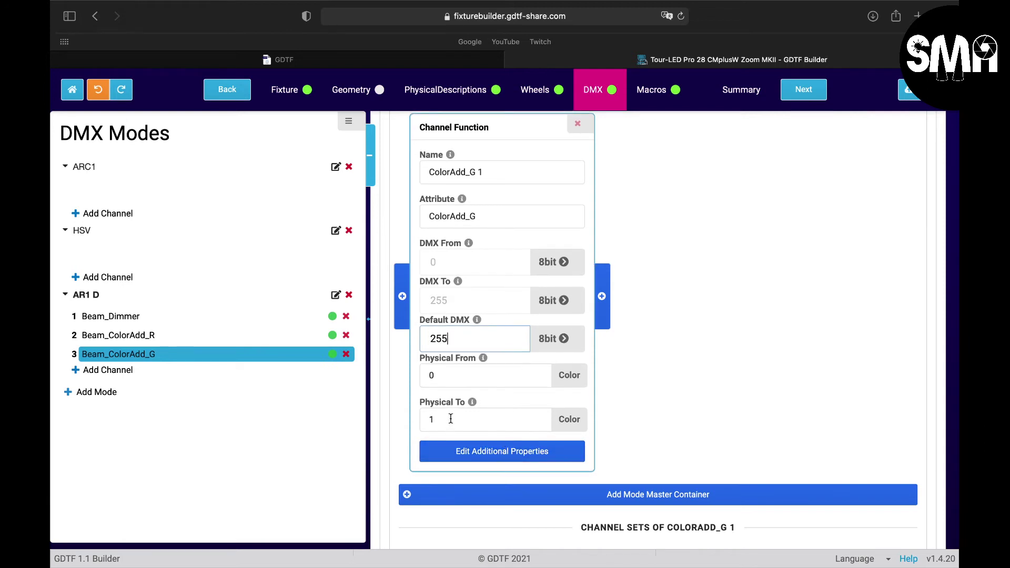
Step: Link the ColorAdd_G 1 function to the GREEN-LED emitter
{"action": "left_click", "coordinate": [474, 454]}
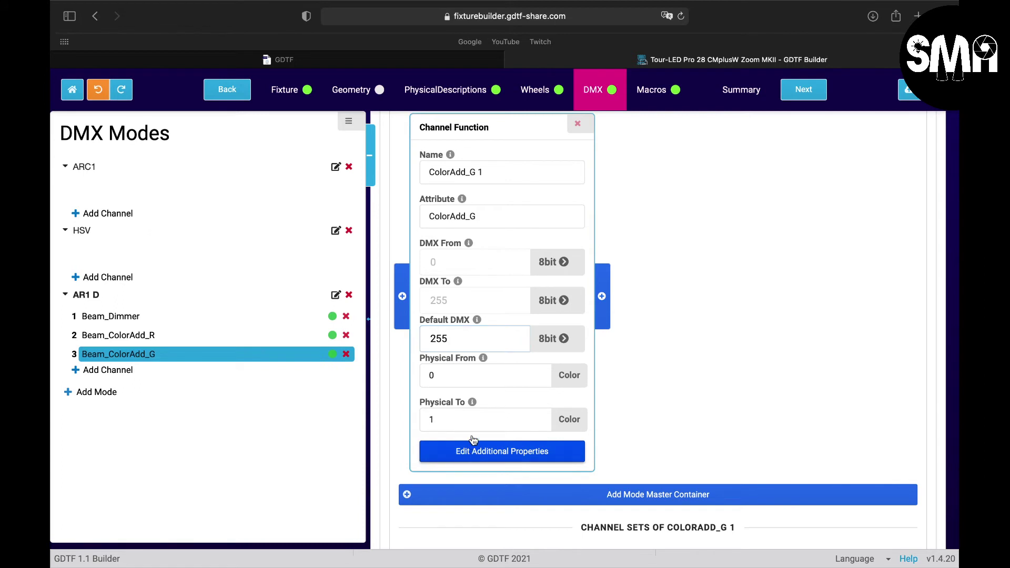
{"action": "left_click", "coordinate": [473, 445]}
{"action": "left_click", "coordinate": [486, 263]}
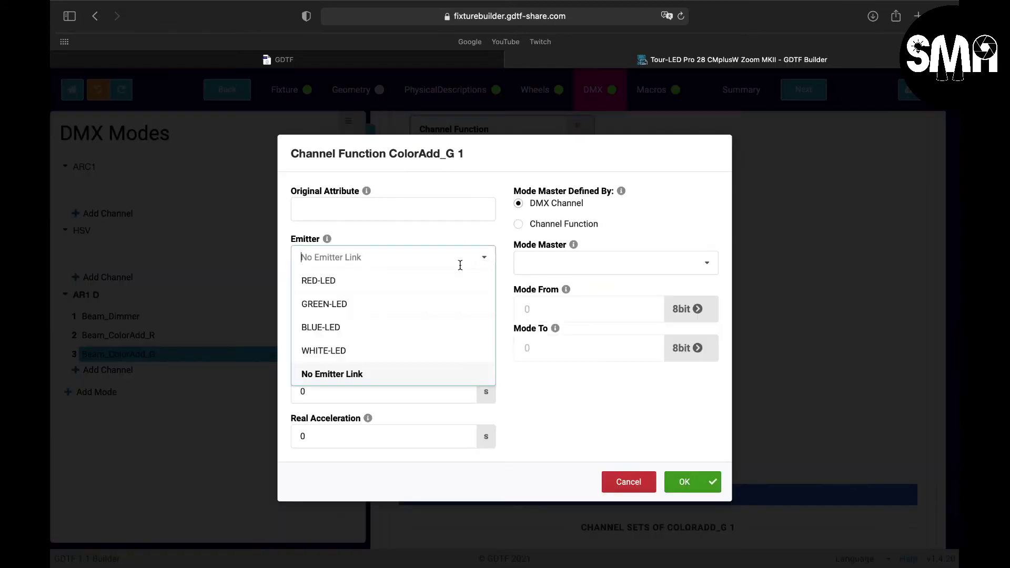
{"action": "left_click", "coordinate": [398, 302]}
{"action": "left_click", "coordinate": [678, 479]}
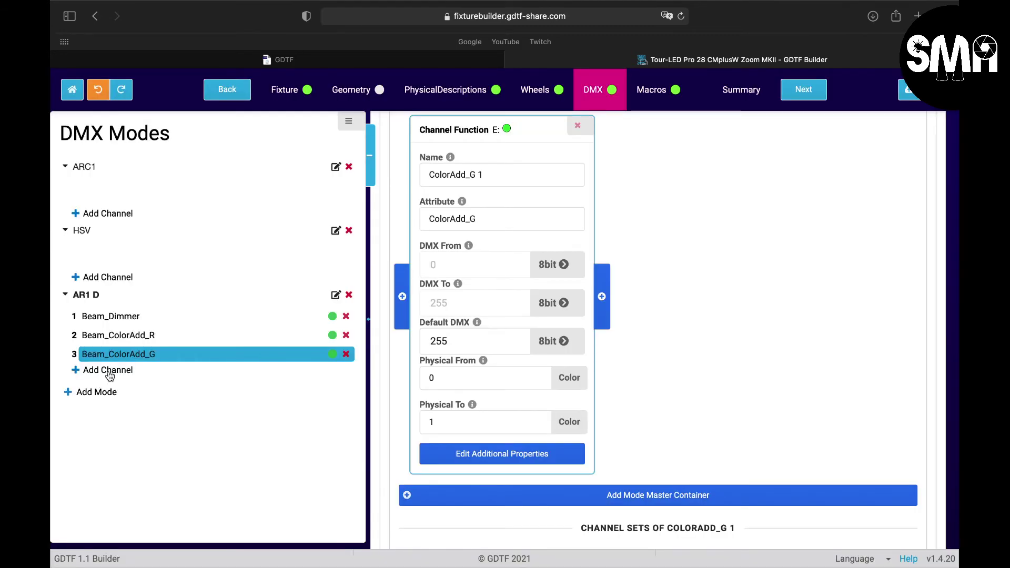
Step: Create a Beam_ColorAdd_B channel in AR1 D on the Beam geometry using Color > RGB > ColorAdd_B
{"action": "left_click", "coordinate": [109, 371]}
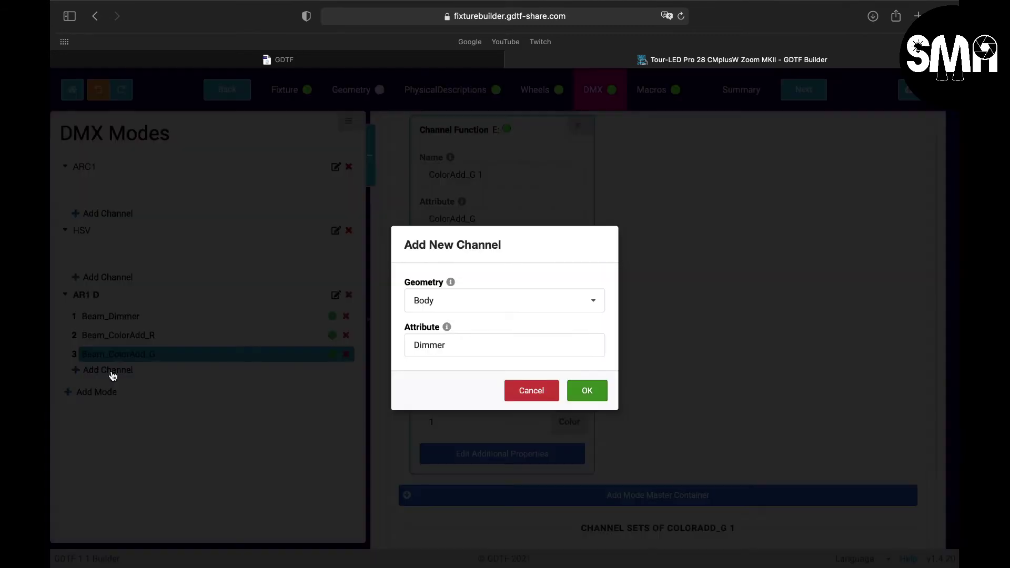
{"action": "left_click", "coordinate": [590, 301]}
{"action": "left_click", "coordinate": [502, 348]}
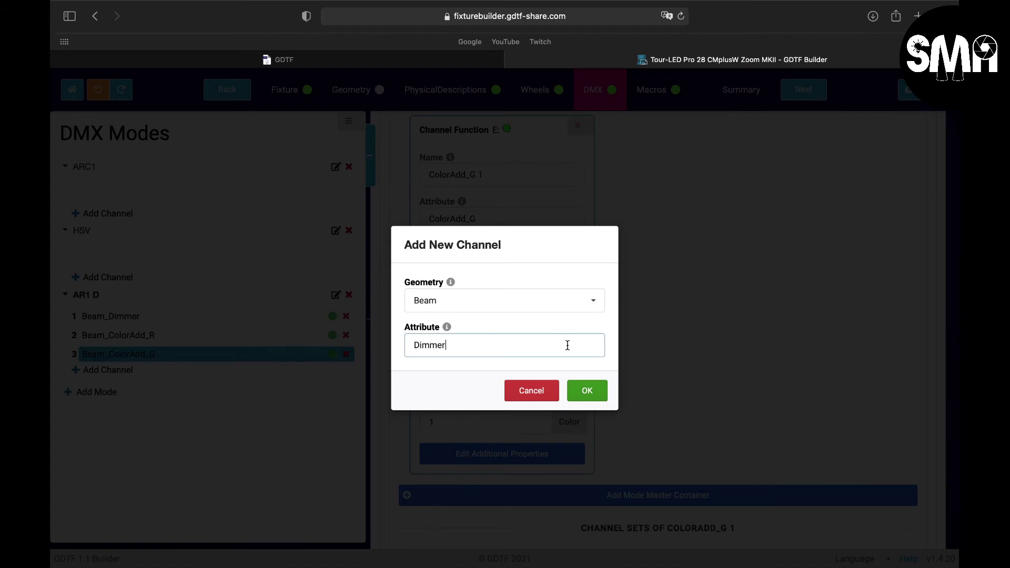
{"action": "left_click", "coordinate": [568, 345]}
{"action": "left_click", "coordinate": [454, 199]}
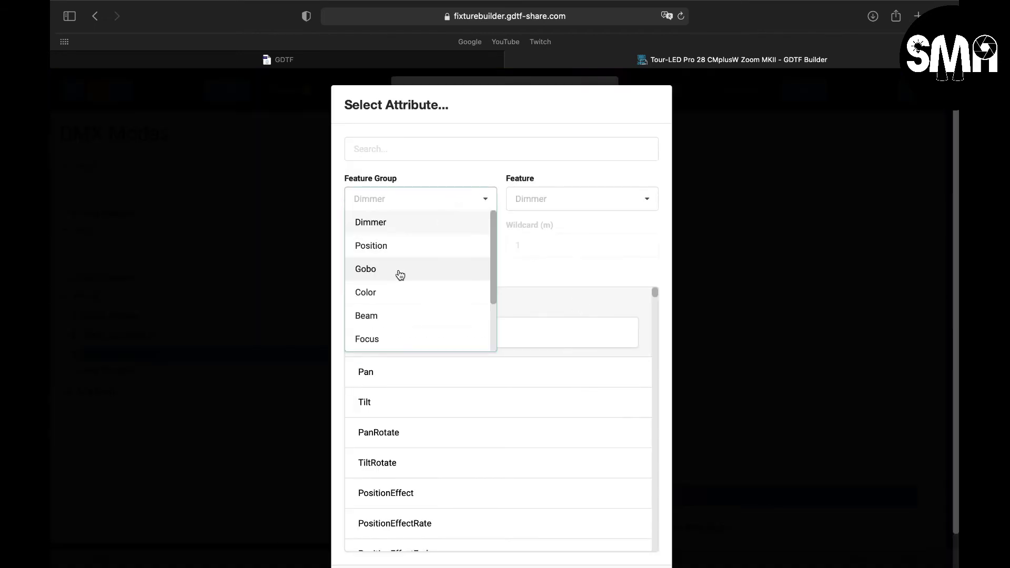
{"action": "left_click", "coordinate": [391, 292]}
{"action": "left_click", "coordinate": [557, 205]}
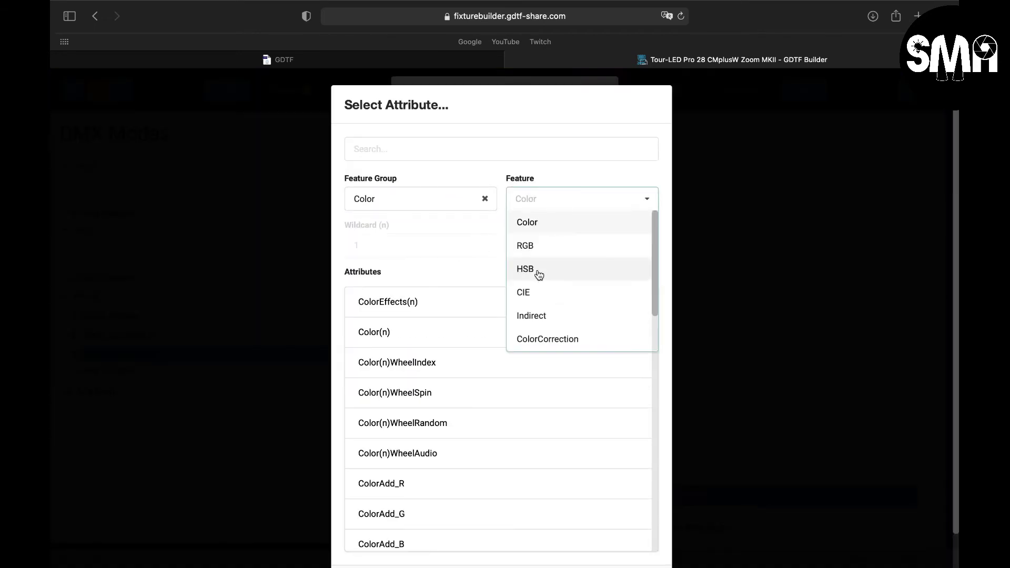
{"action": "left_click", "coordinate": [539, 250]}
{"action": "left_click", "coordinate": [410, 361]}
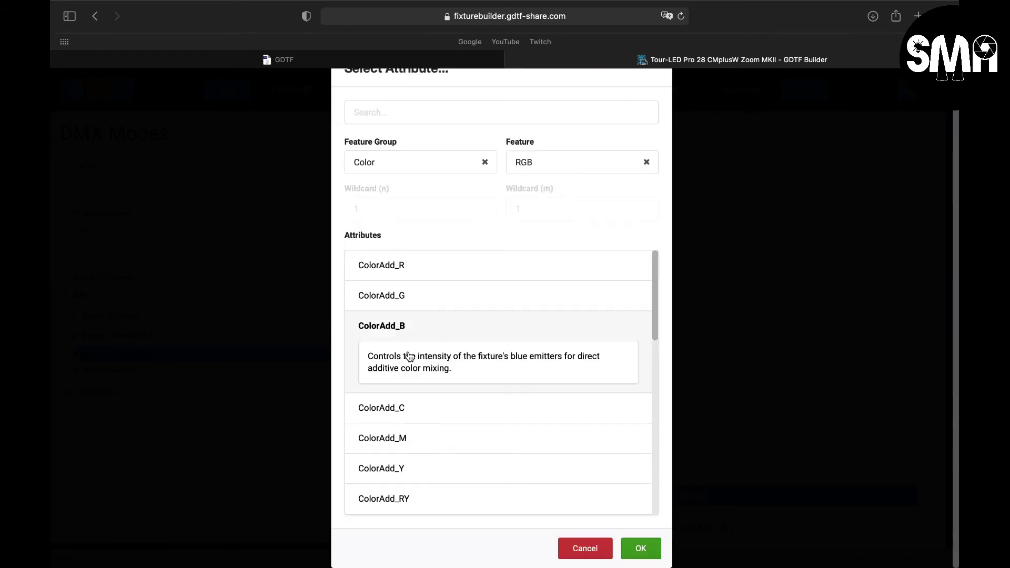
{"action": "left_click", "coordinate": [641, 548]}
{"action": "left_click", "coordinate": [587, 390]}
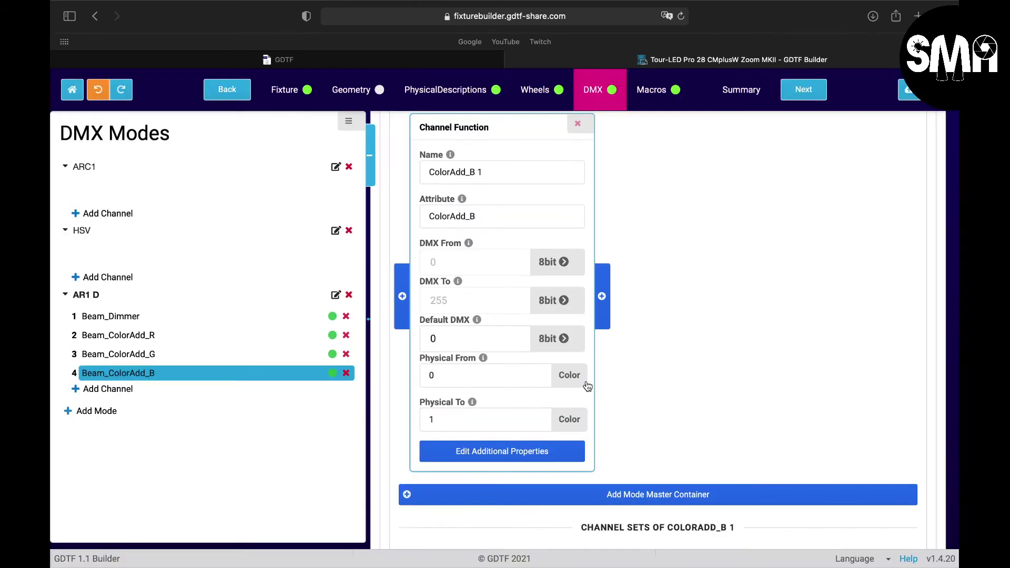
{"action": "scroll", "coordinate": [530, 294], "scroll_direction": "up", "scroll_amount": 6}
{"action": "scroll", "coordinate": [529, 293], "scroll_direction": "up", "scroll_amount": 3}
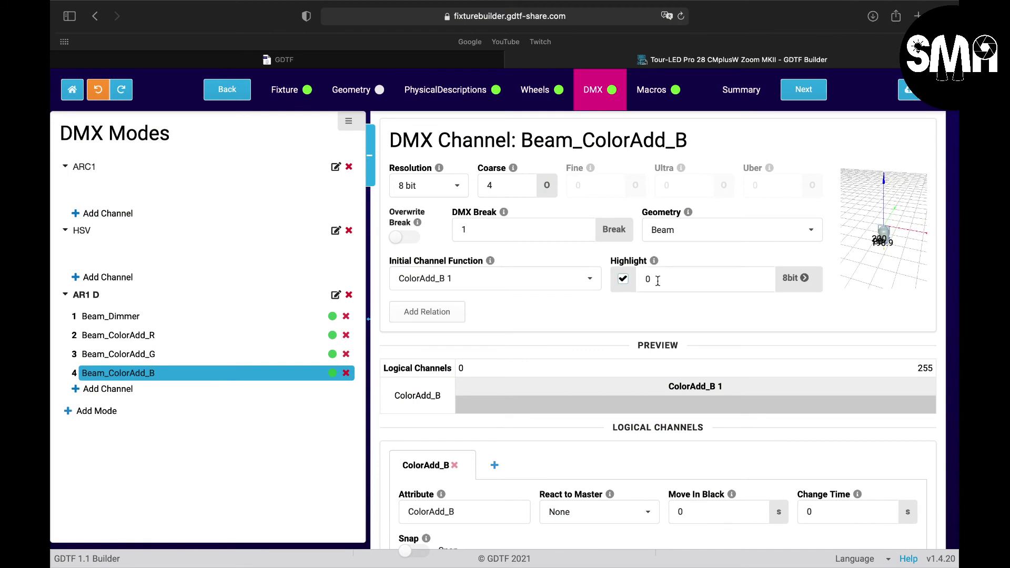
Step: Set the Beam_ColorAdd_B highlight to 255 and its default DMX to 255
{"action": "double_click", "coordinate": [658, 281]}
{"action": "type", "text": "255"}
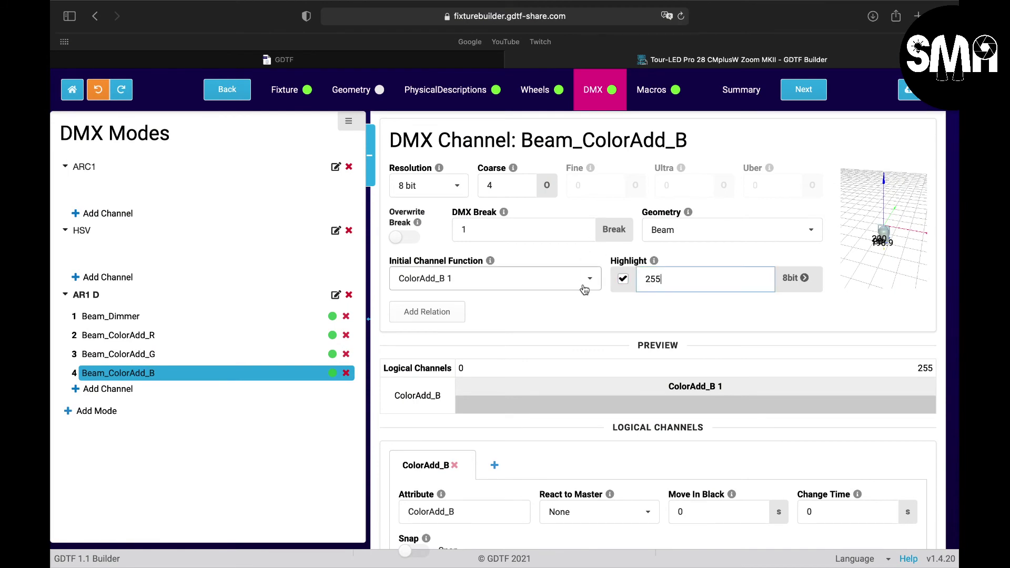
{"action": "scroll", "coordinate": [584, 289], "scroll_direction": "down", "scroll_amount": 3}
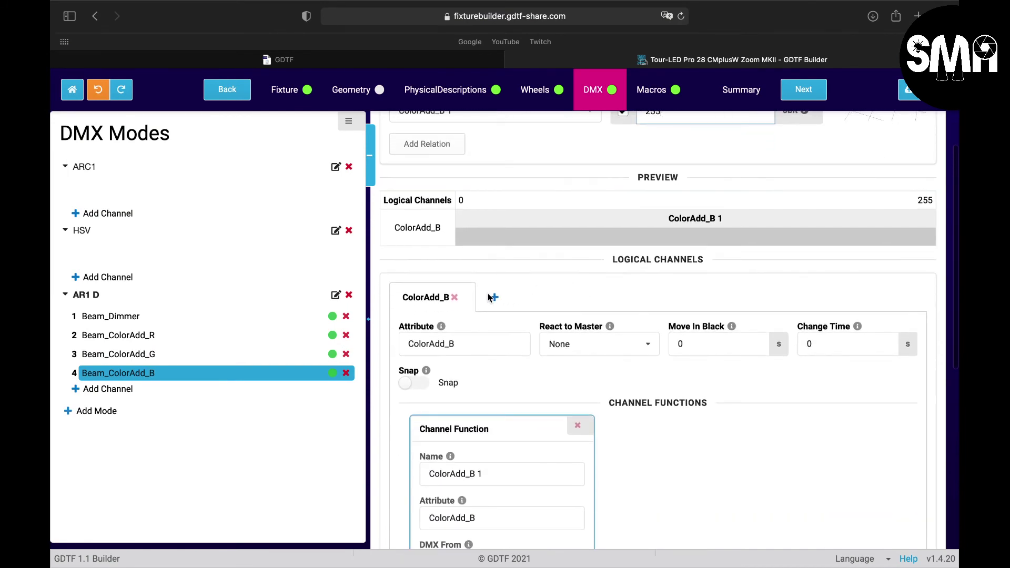
{"action": "scroll", "coordinate": [618, 356], "scroll_direction": "down", "scroll_amount": 2}
{"action": "scroll", "coordinate": [617, 357], "scroll_direction": "down", "scroll_amount": 3}
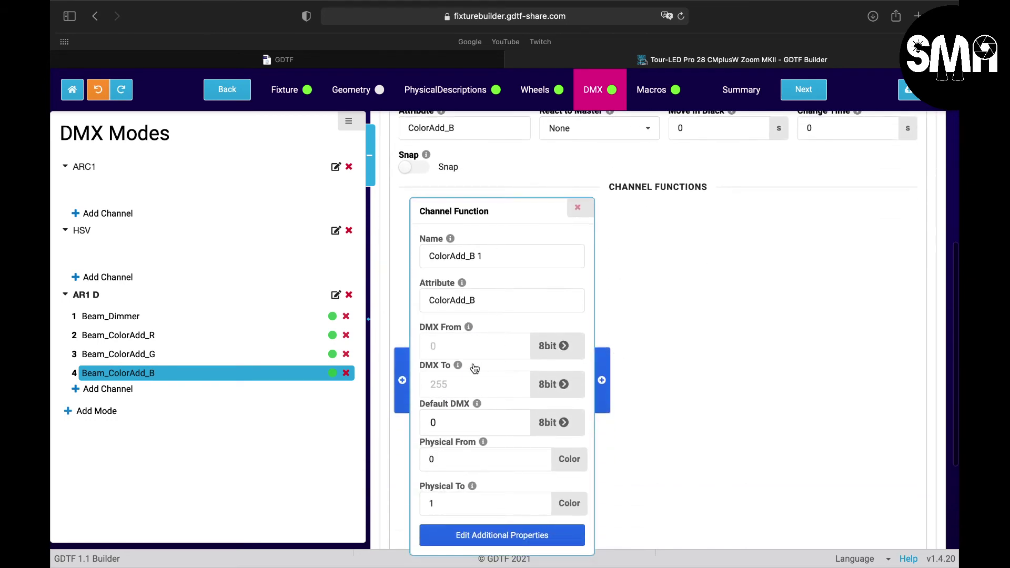
{"action": "double_click", "coordinate": [446, 430]}
{"action": "type", "text": "255"}
{"action": "scroll", "coordinate": [463, 425], "scroll_direction": "down", "scroll_amount": 3}
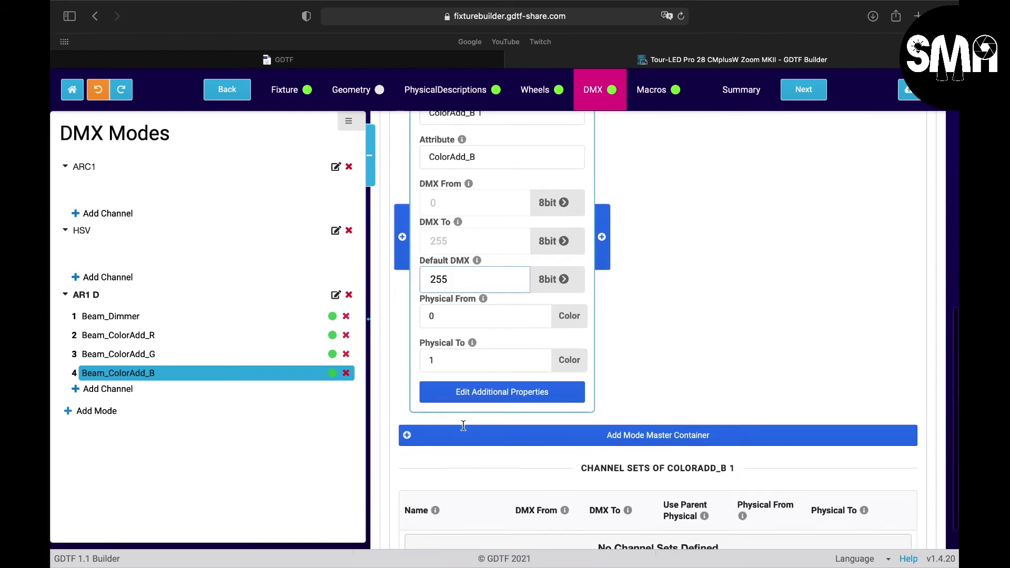
Step: Link the ColorAdd_B 1 function to the BLUE-LED emitter
{"action": "left_click", "coordinate": [475, 394]}
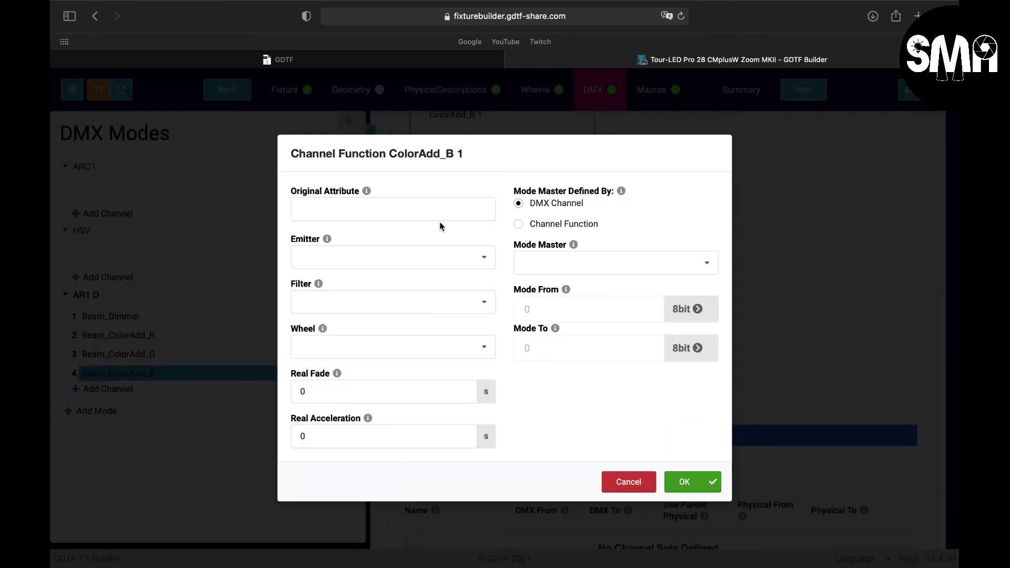
{"action": "left_click", "coordinate": [480, 256]}
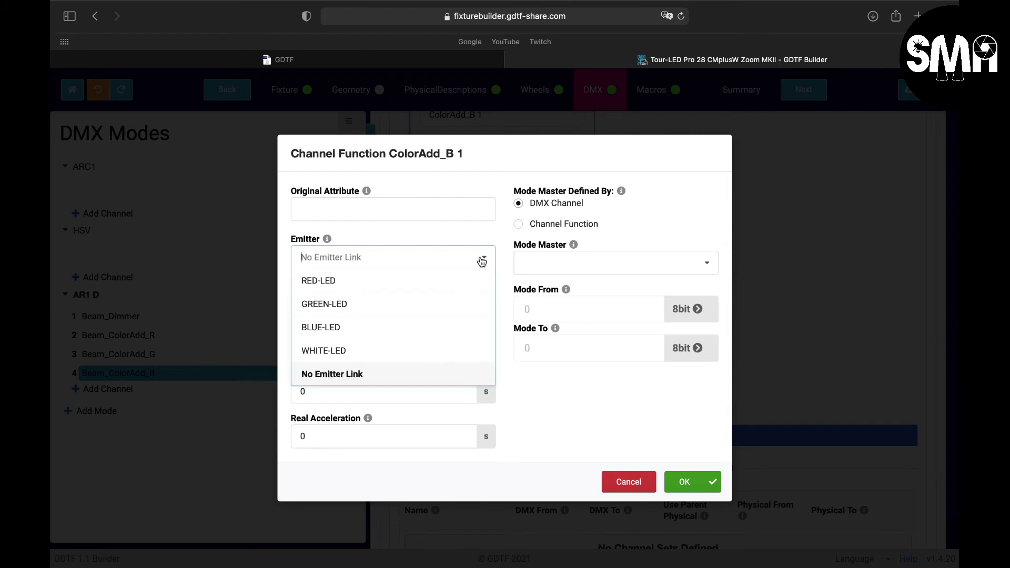
{"action": "left_click", "coordinate": [393, 328]}
{"action": "left_click", "coordinate": [714, 481]}
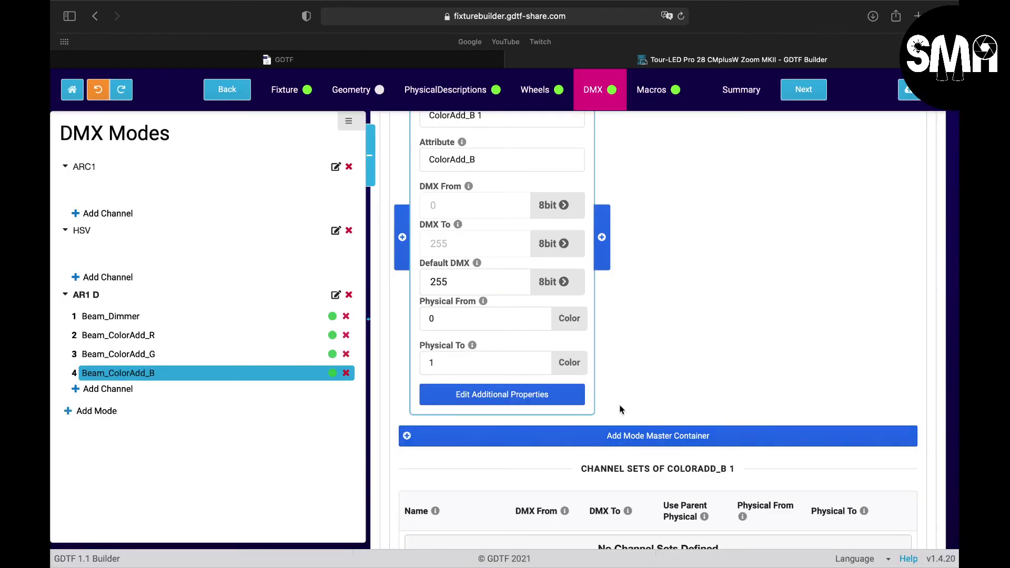
{"action": "scroll", "coordinate": [467, 319], "scroll_direction": "down", "scroll_amount": 2}
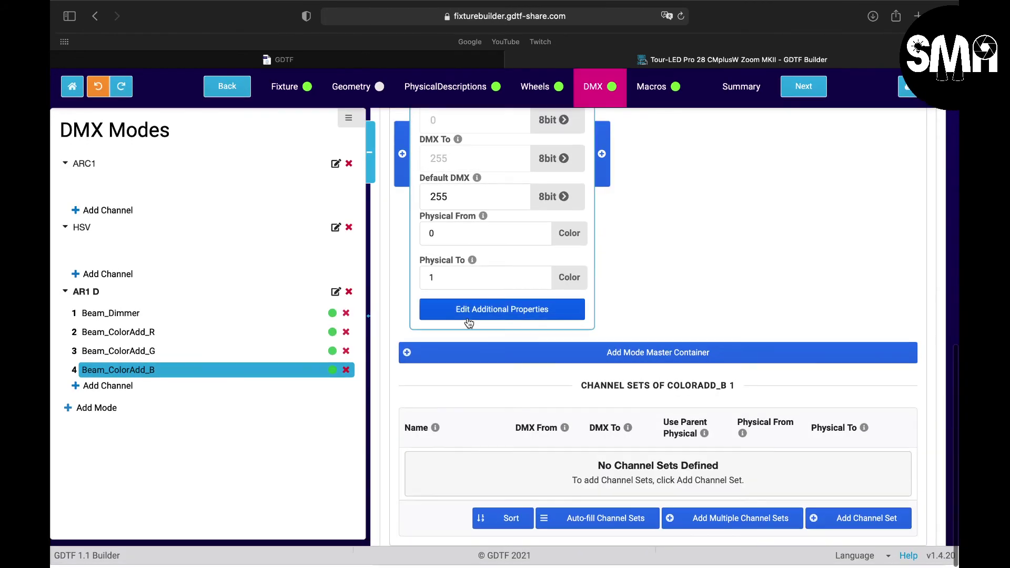
{"action": "scroll", "coordinate": [467, 323], "scroll_direction": "up", "scroll_amount": 8}
{"action": "scroll", "coordinate": [469, 323], "scroll_direction": "up", "scroll_amount": 4}
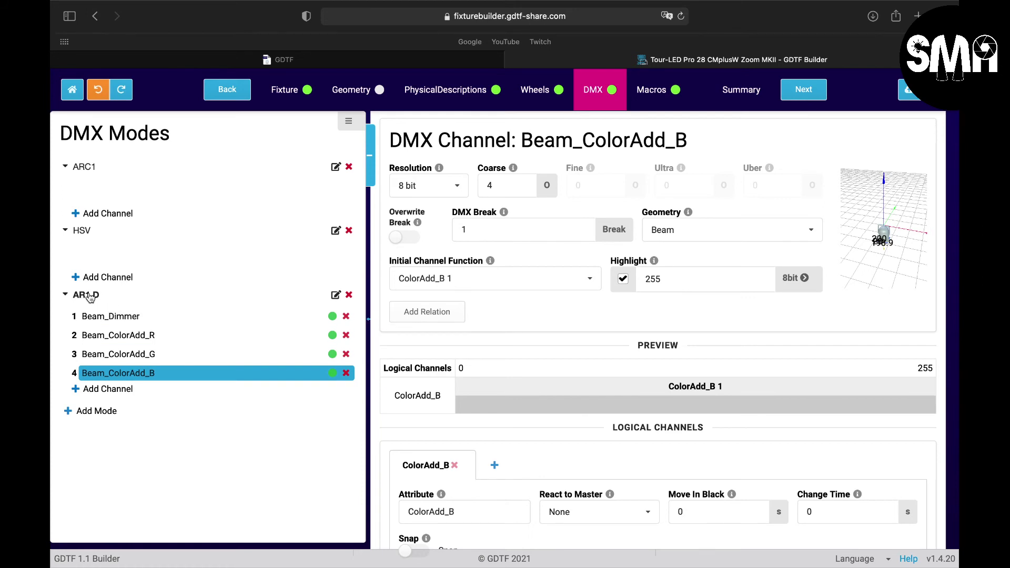
Step: Show AR1 D's Break 1 overview with Dimmer and ColorAdd_R, G, B channels
{"action": "left_click", "coordinate": [86, 294]}
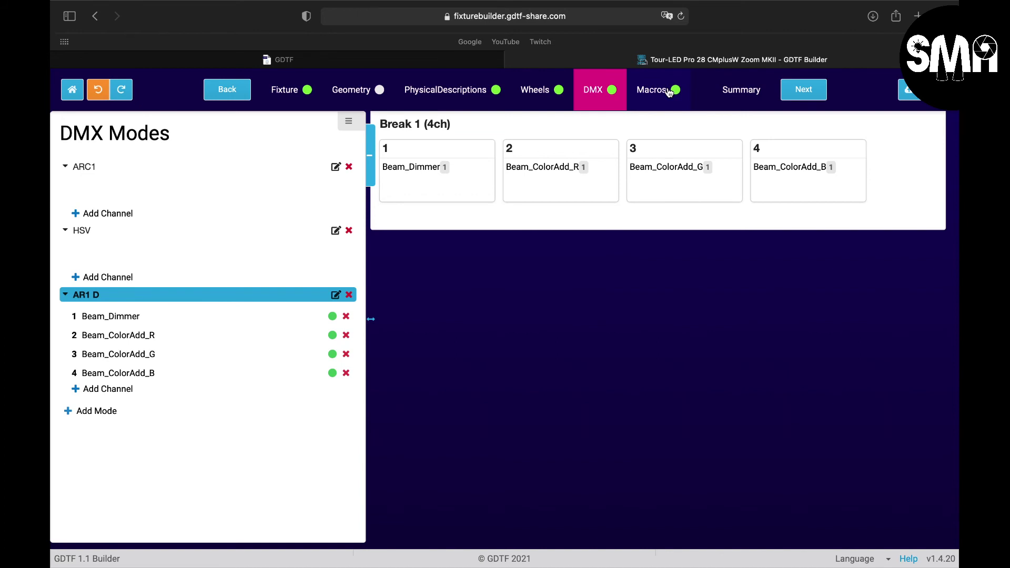
{"action": "left_click_drag", "start_coordinate": [115, 317], "coordinate": [158, 298]}
{"action": "left_click", "coordinate": [83, 296]}
Step: Review the Summary page's attributes, feature groups, DMX modes and revisions, then return to top
{"action": "left_click", "coordinate": [748, 97]}
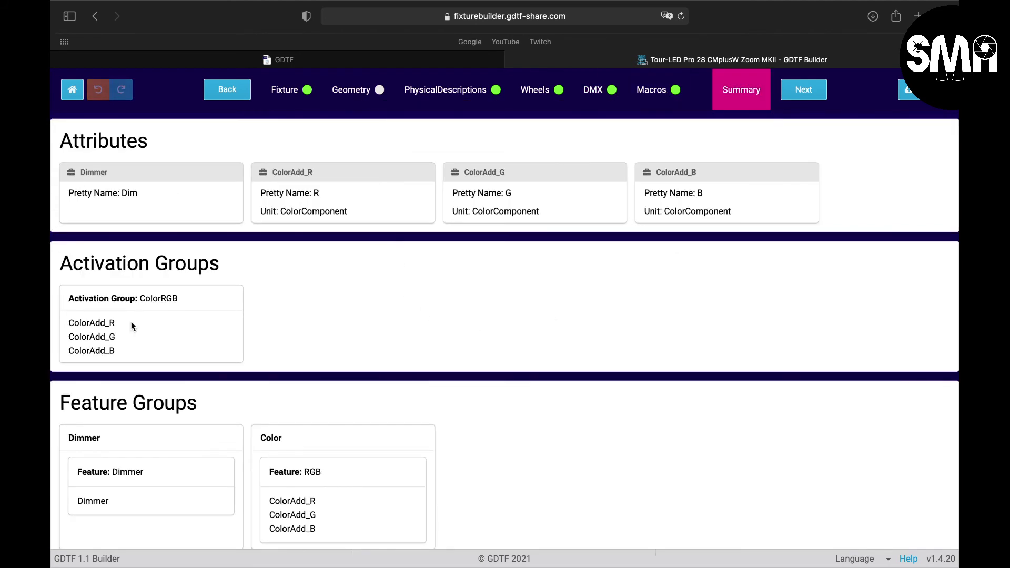
{"action": "scroll", "coordinate": [220, 385], "scroll_direction": "down", "scroll_amount": 4}
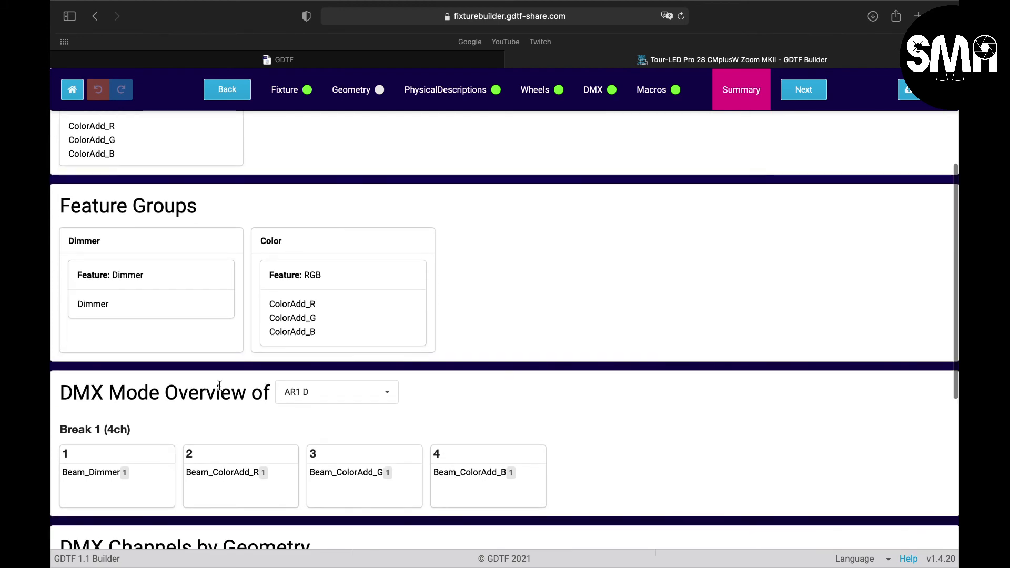
{"action": "scroll", "coordinate": [220, 389], "scroll_direction": "up", "scroll_amount": 5}
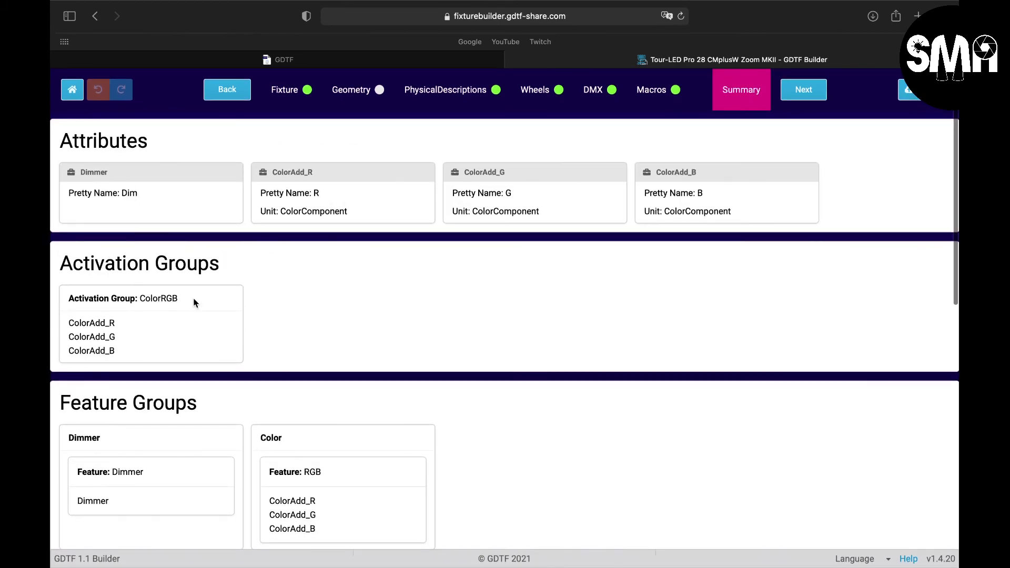
{"action": "scroll", "coordinate": [209, 344], "scroll_direction": "down", "scroll_amount": 4}
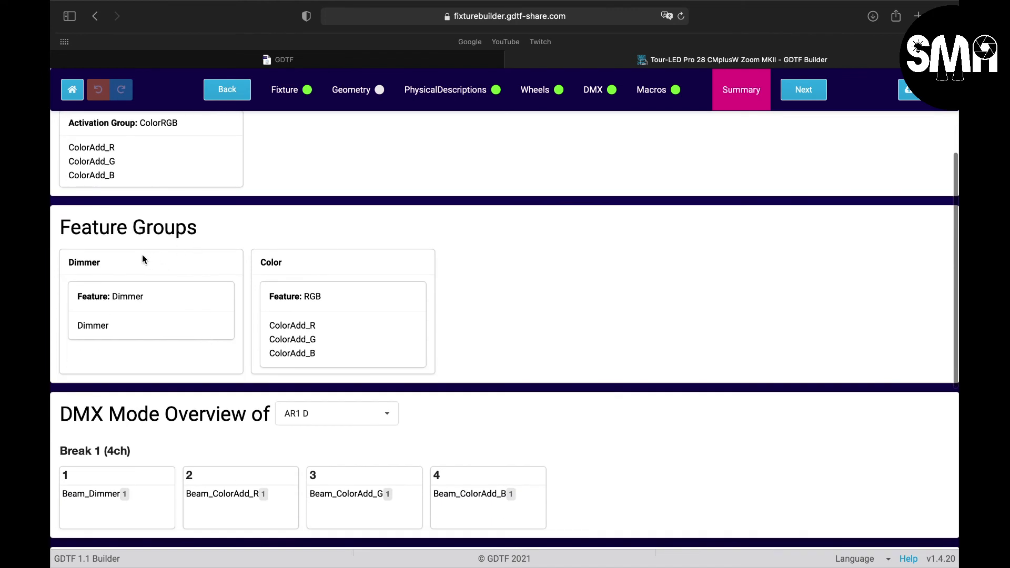
{"action": "scroll", "coordinate": [282, 315], "scroll_direction": "down", "scroll_amount": 5}
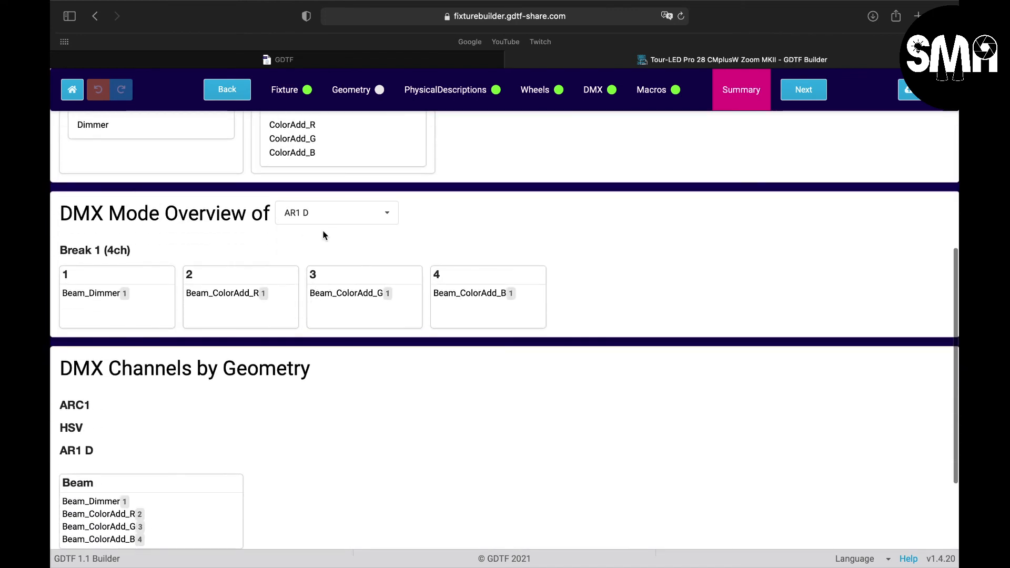
{"action": "scroll", "coordinate": [269, 361], "scroll_direction": "down", "scroll_amount": 3}
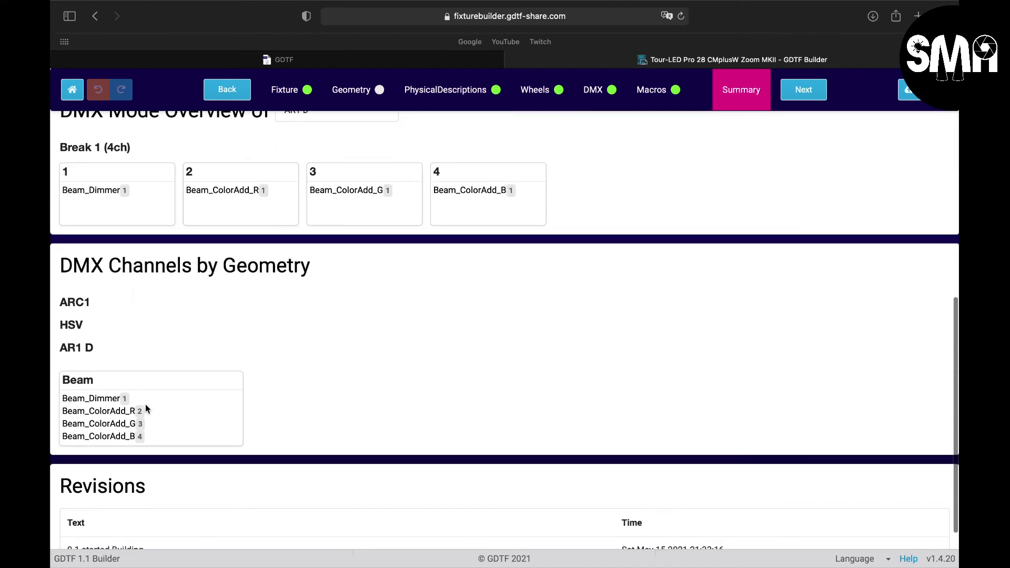
{"action": "scroll", "coordinate": [187, 368], "scroll_direction": "down", "scroll_amount": 2}
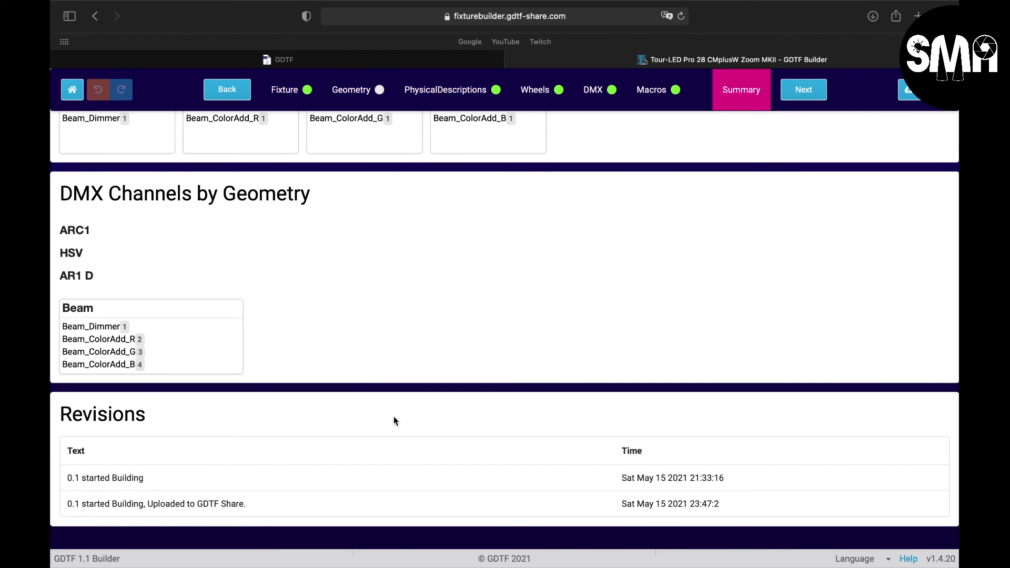
{"action": "scroll", "coordinate": [395, 418], "scroll_direction": "up", "scroll_amount": 8}
{"action": "scroll", "coordinate": [393, 421], "scroll_direction": "up", "scroll_amount": 3}
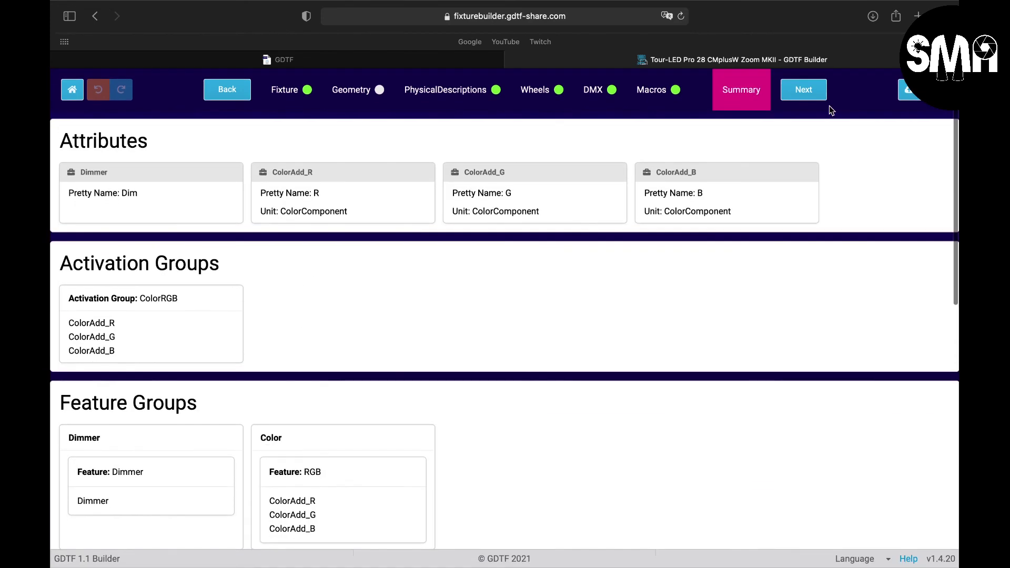
Step: Upload the fixture to GDTF Share with revision name '0.2 first Mode'
{"action": "left_click", "coordinate": [810, 100]}
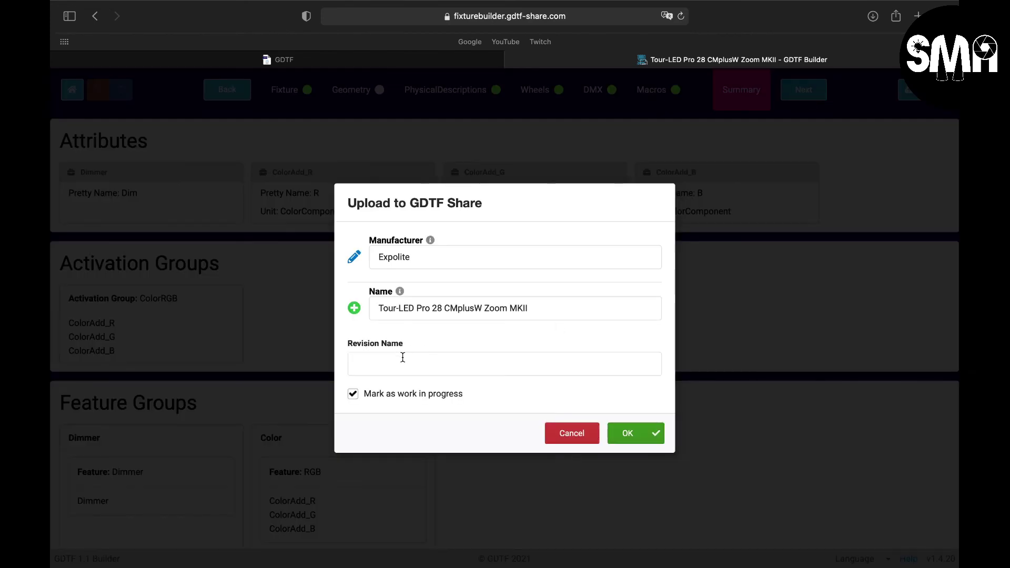
{"action": "left_click", "coordinate": [402, 358]}
{"action": "type", "text": "0."}
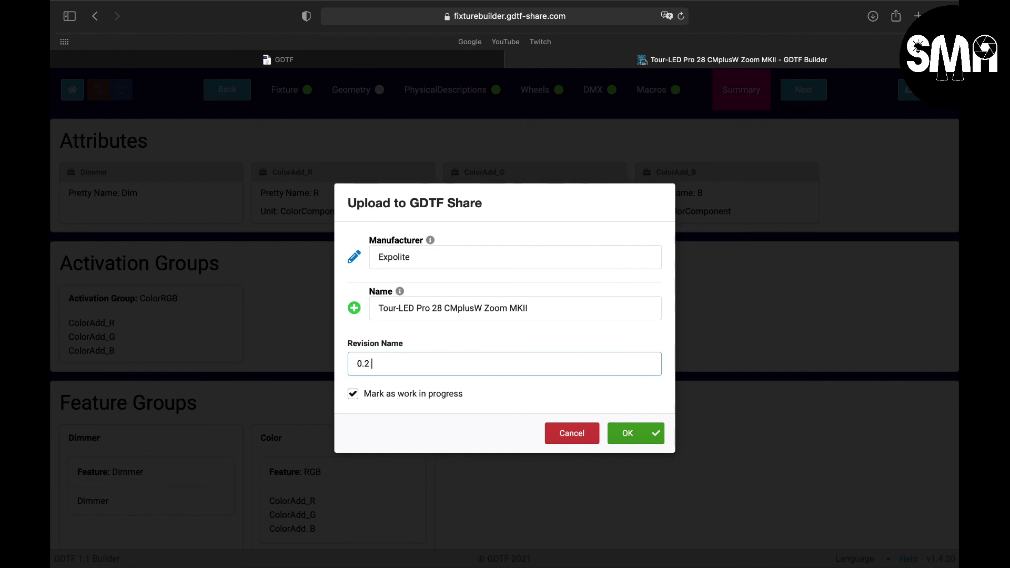
{"action": "type", "text": "2 first Mode"}
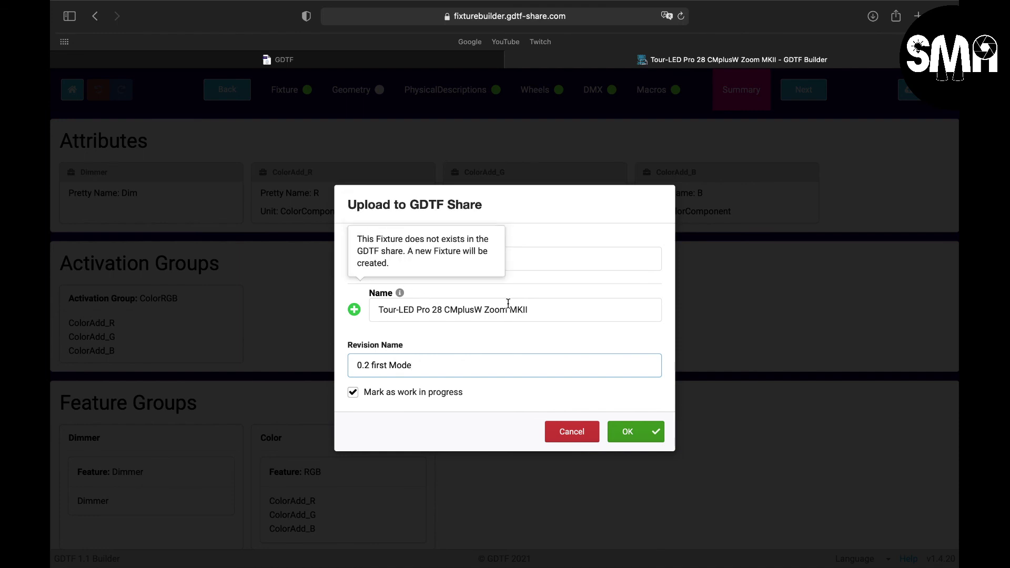
{"action": "left_click", "coordinate": [632, 433]}
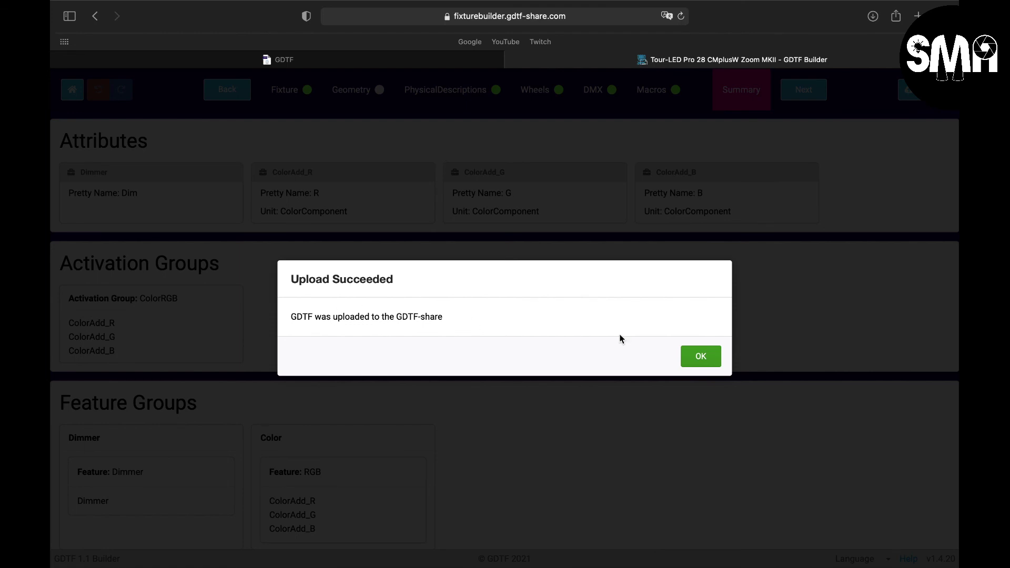
Step: Dismiss the upload success message and check the recent downloads list
{"action": "left_click", "coordinate": [703, 356]}
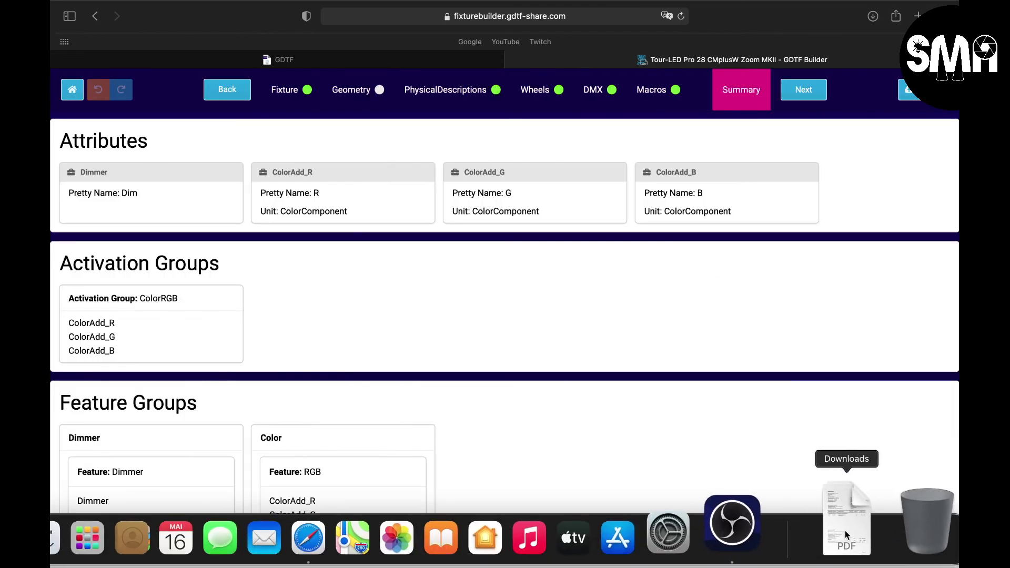
{"action": "left_click", "coordinate": [845, 531]}
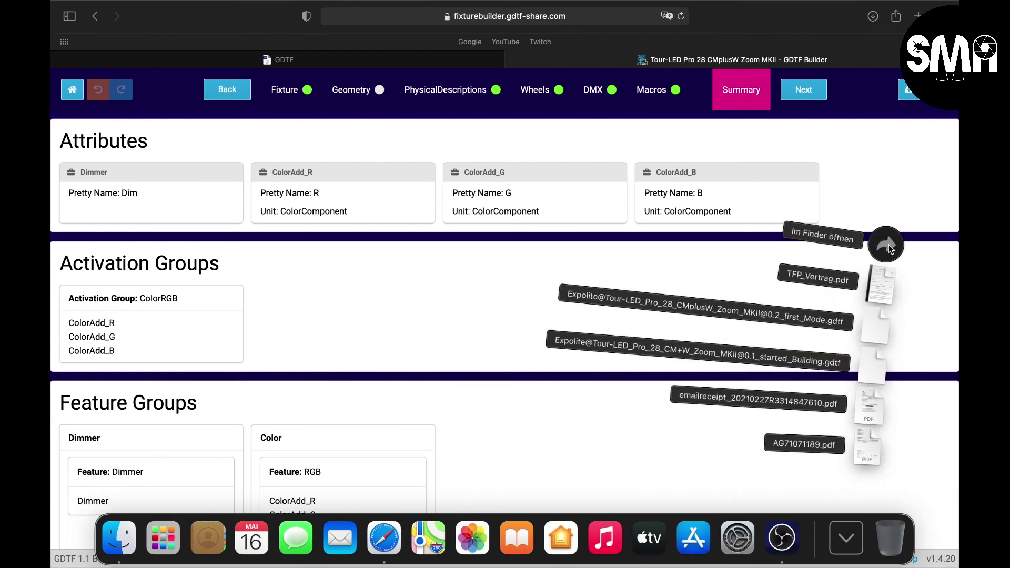
{"action": "left_click", "coordinate": [892, 161]}
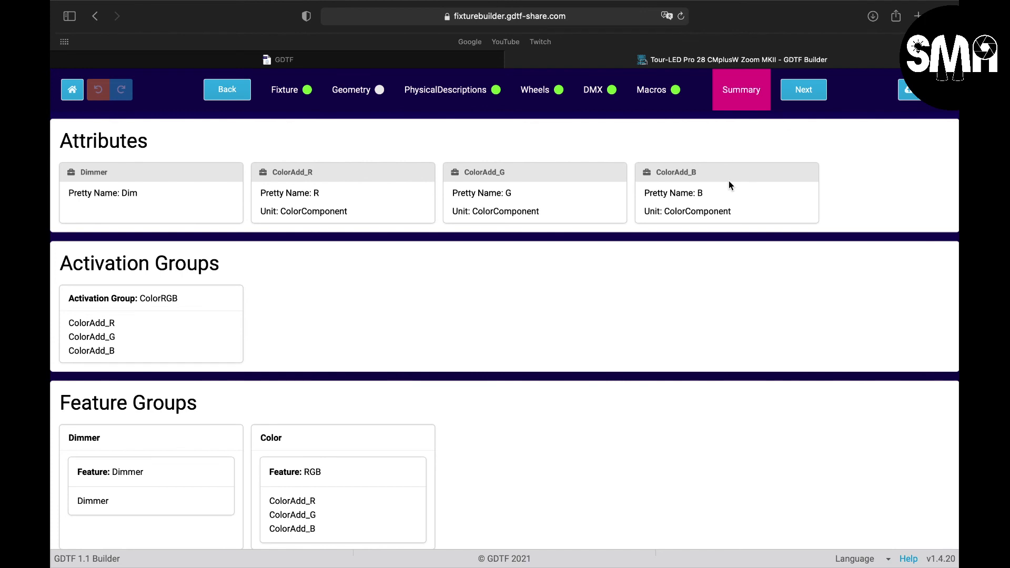
Step: Leave the builder page and log in to GDTF Share with the saved credentials
{"action": "left_click", "coordinate": [513, 61]}
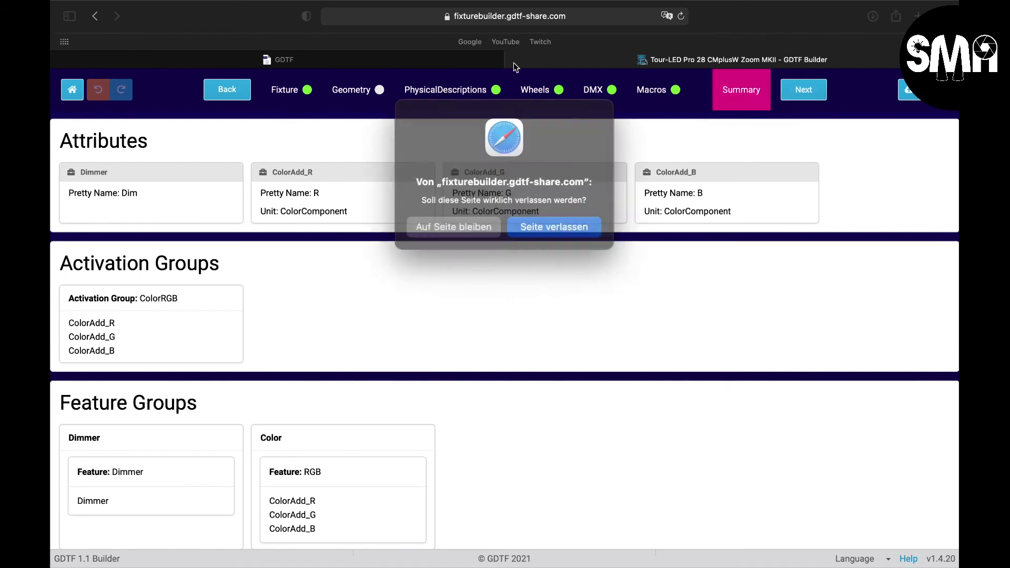
{"action": "left_click", "coordinate": [537, 220]}
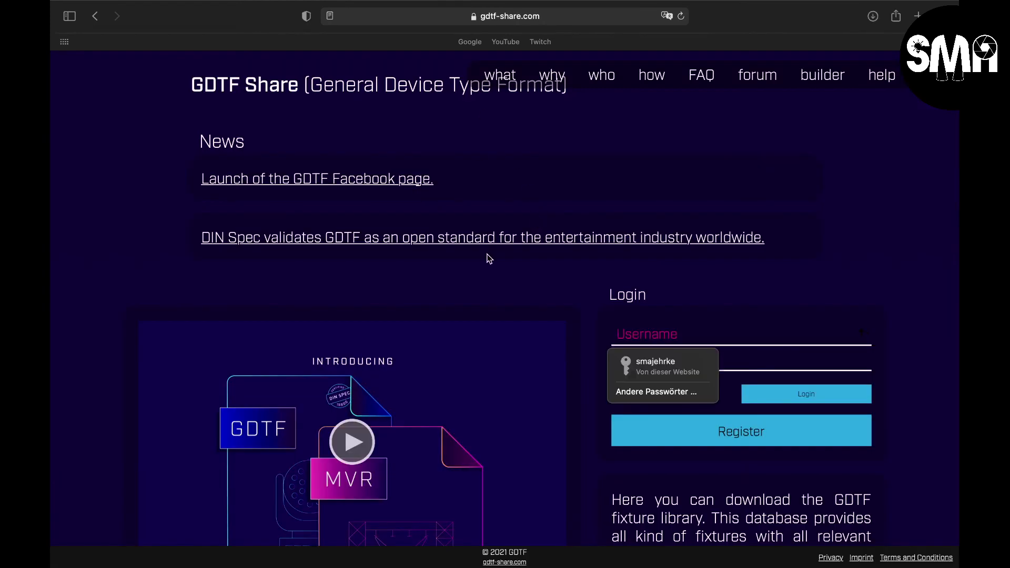
{"action": "left_click", "coordinate": [693, 365]}
{"action": "left_click", "coordinate": [778, 397]}
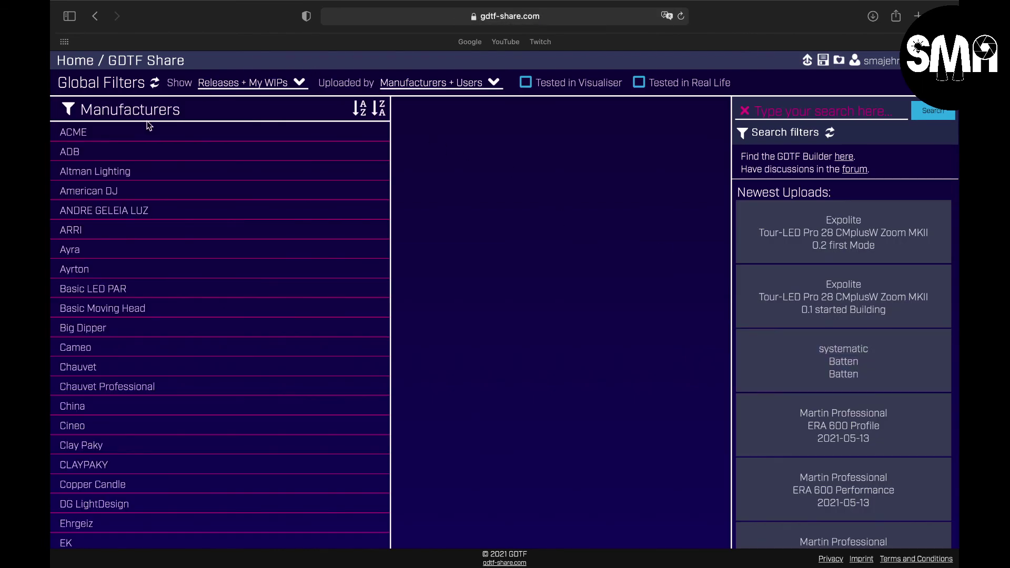
Step: Open Expolite's Tour-LED Pro 28 CMplusW Zoom MKII page and review revision 0.2 first Mode
{"action": "scroll", "coordinate": [93, 337], "scroll_direction": "down", "scroll_amount": 3}
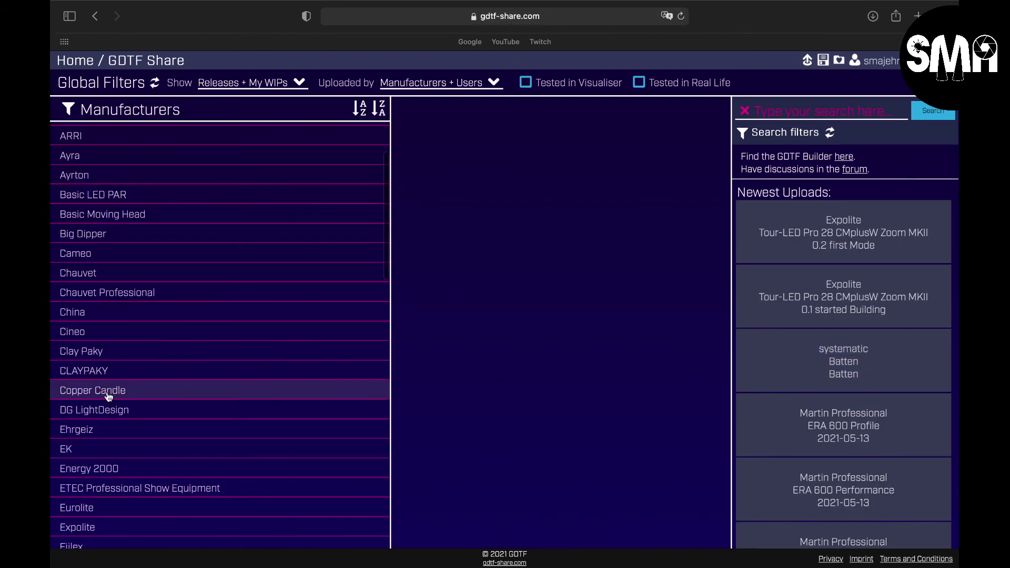
{"action": "scroll", "coordinate": [97, 466], "scroll_direction": "down", "scroll_amount": 1}
{"action": "left_click", "coordinate": [79, 489]}
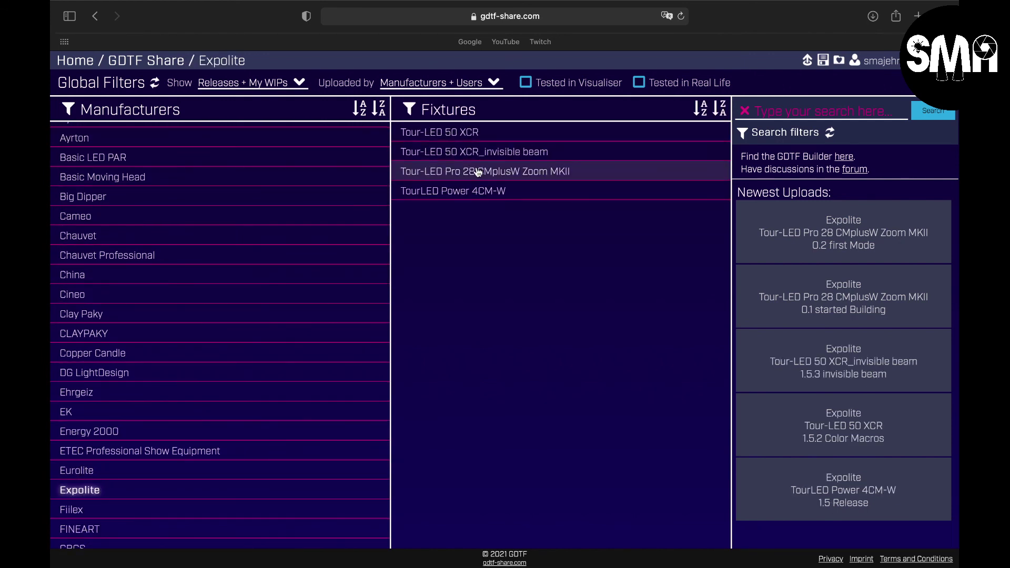
{"action": "left_click", "coordinate": [477, 172]}
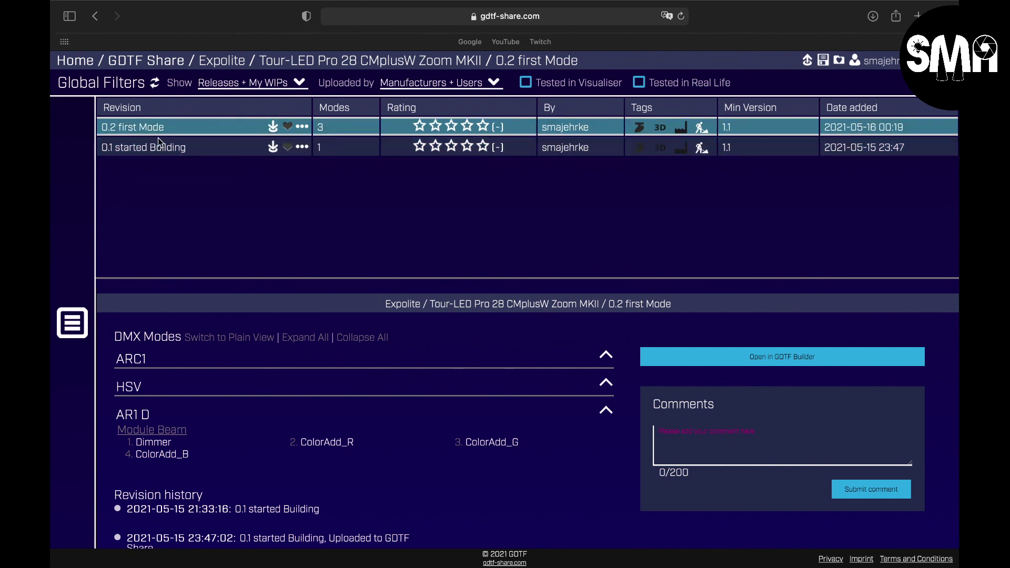
{"action": "scroll", "coordinate": [242, 408], "scroll_direction": "down", "scroll_amount": 3}
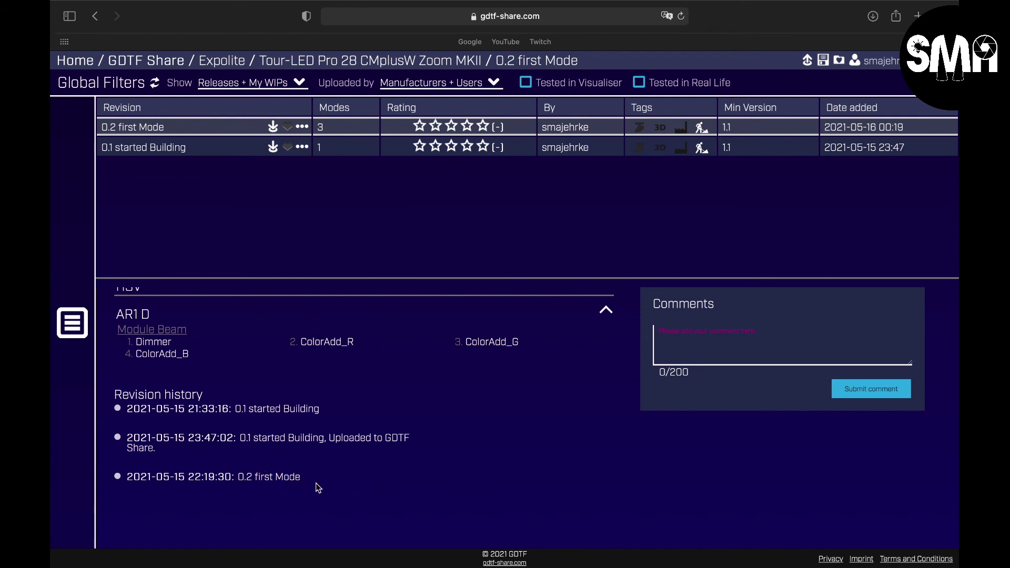
{"action": "scroll", "coordinate": [363, 433], "scroll_direction": "up", "scroll_amount": 3}
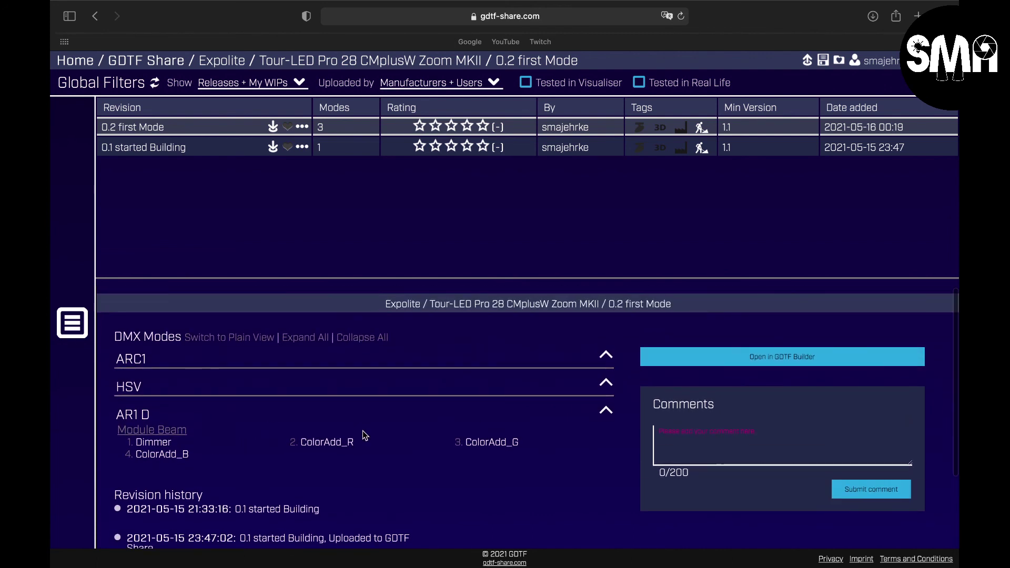